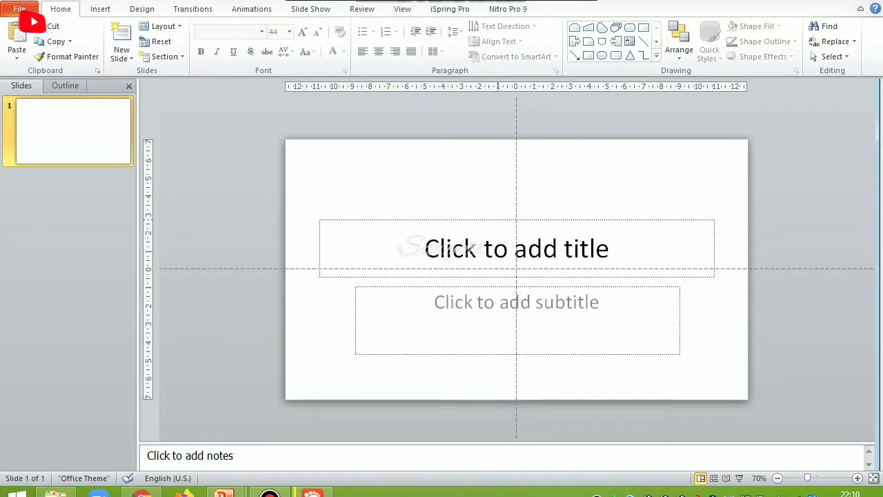
Delete the title and subtitle placeholders so slide 1 is empty.
left_click(497, 207)
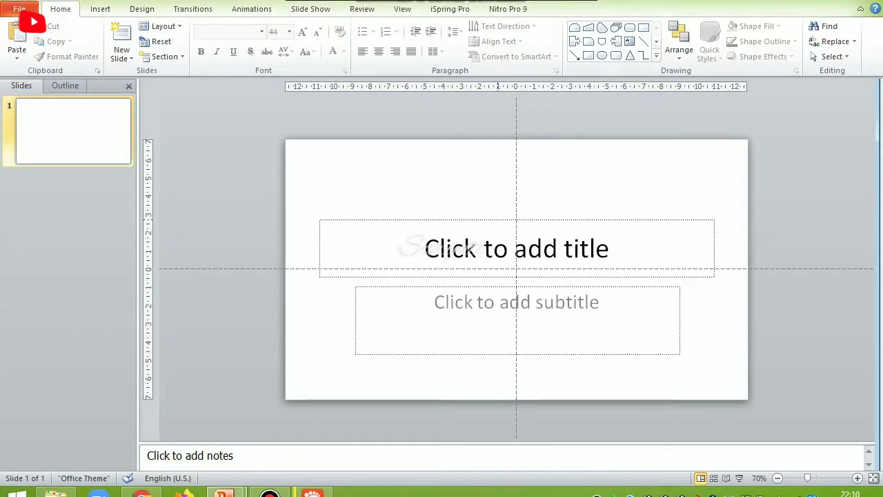
left_click(517, 220)
key("Delete")
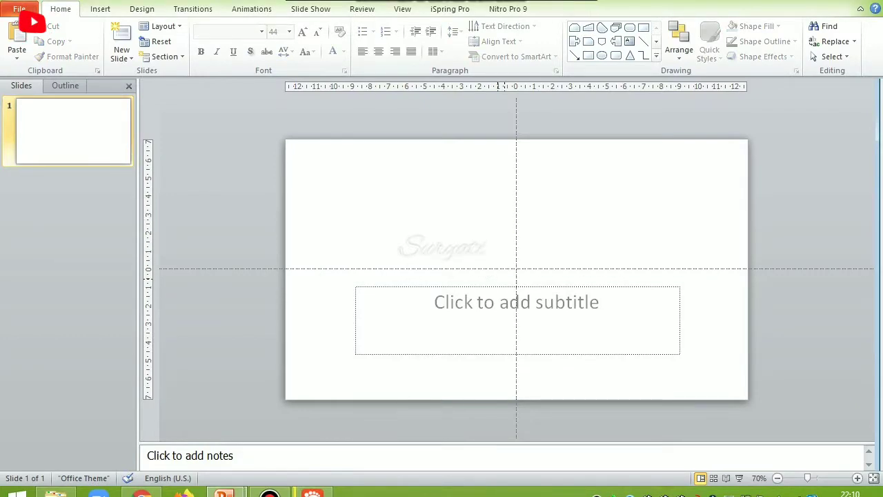
left_click(516, 301)
key("Escape")
key("Delete")
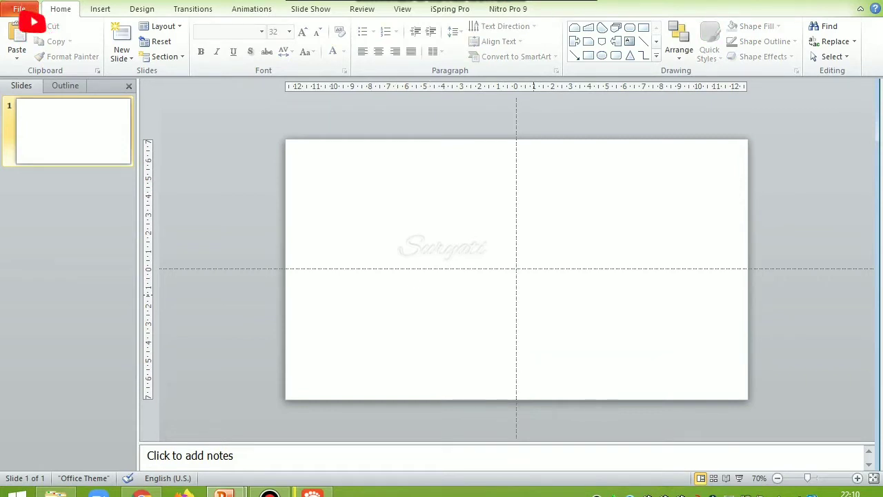
Give the slide a solid sage-green background fill through Format Background.
right_click(406, 199)
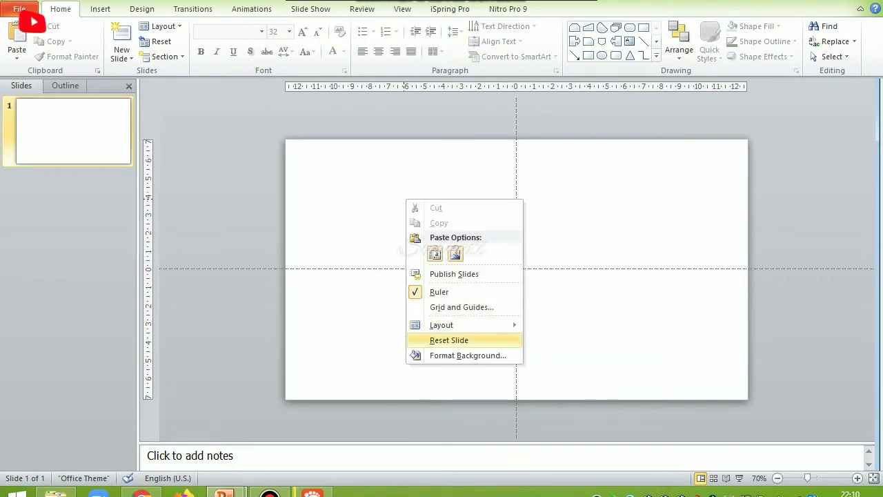
left_click(453, 355)
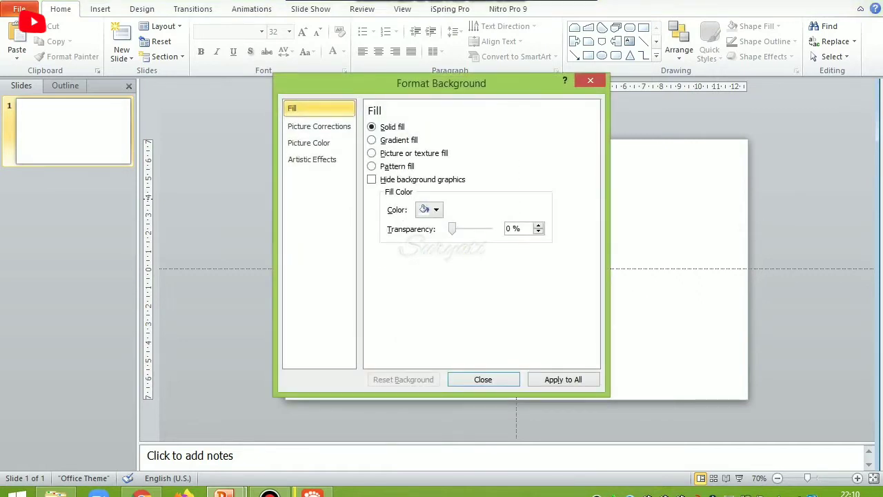
left_click(430, 209)
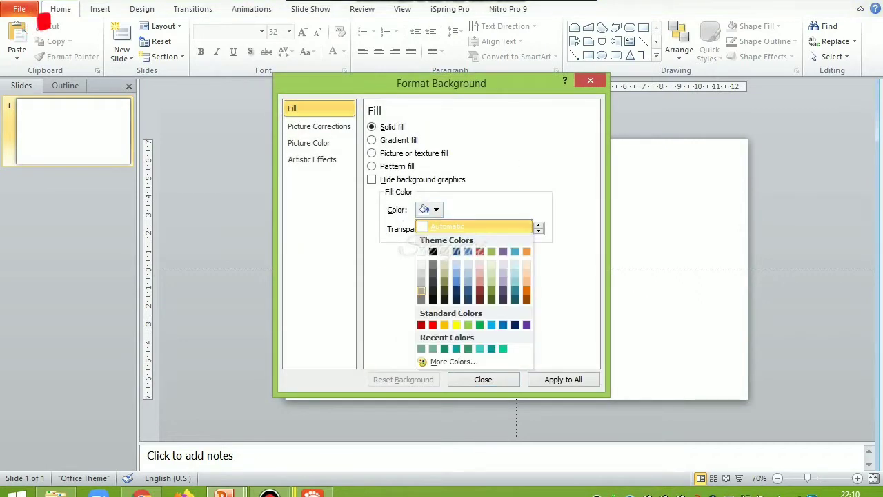
left_click(432, 348)
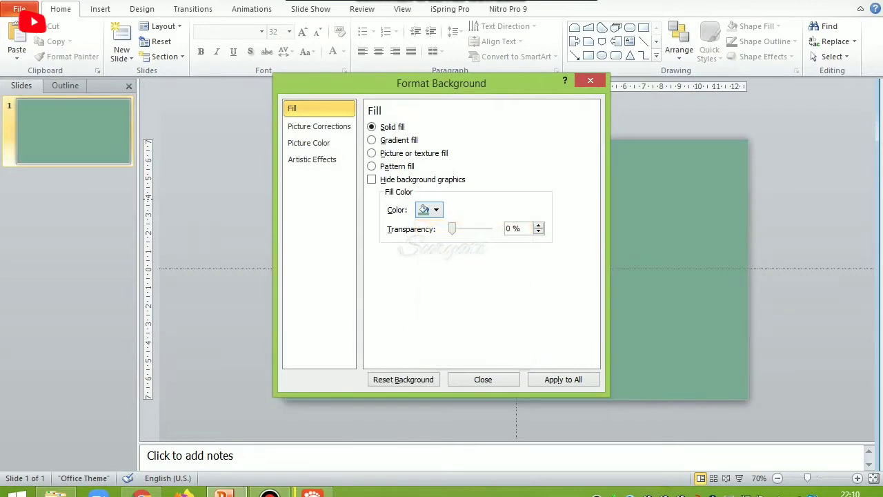
left_click(483, 379)
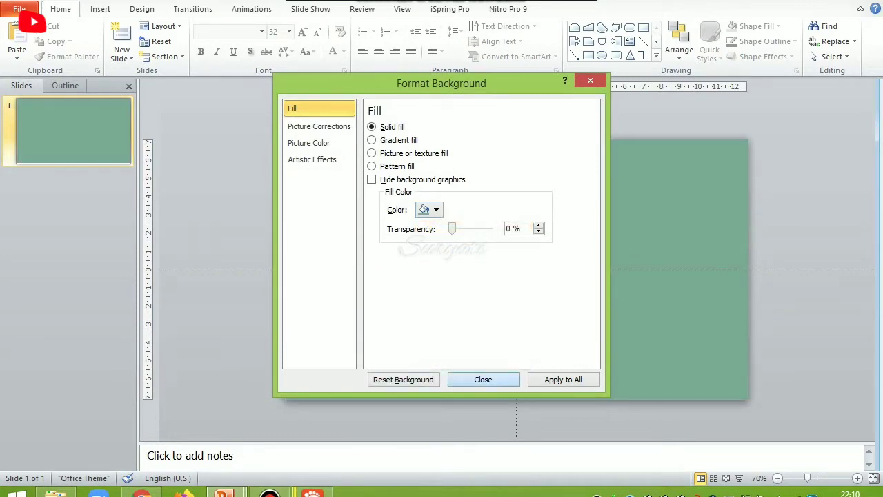
Draw a rectangle from the top-left to near the right edge and fill it tan.
left_click(100, 8)
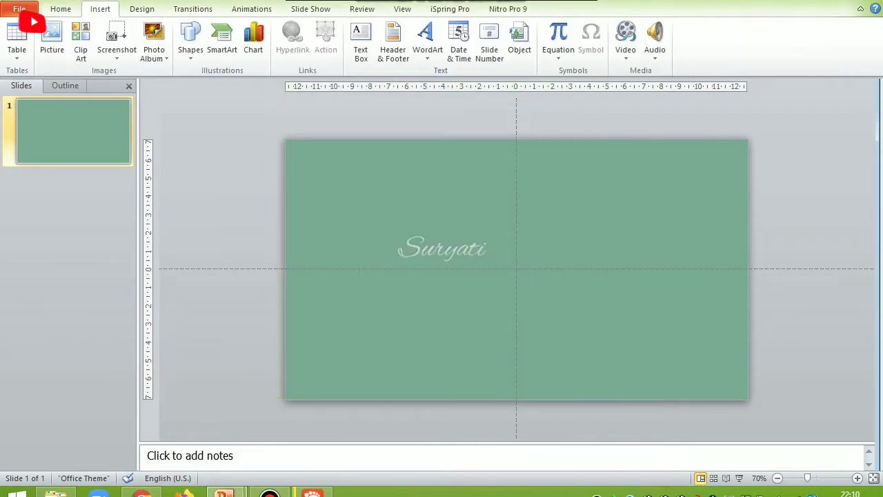
left_click(191, 38)
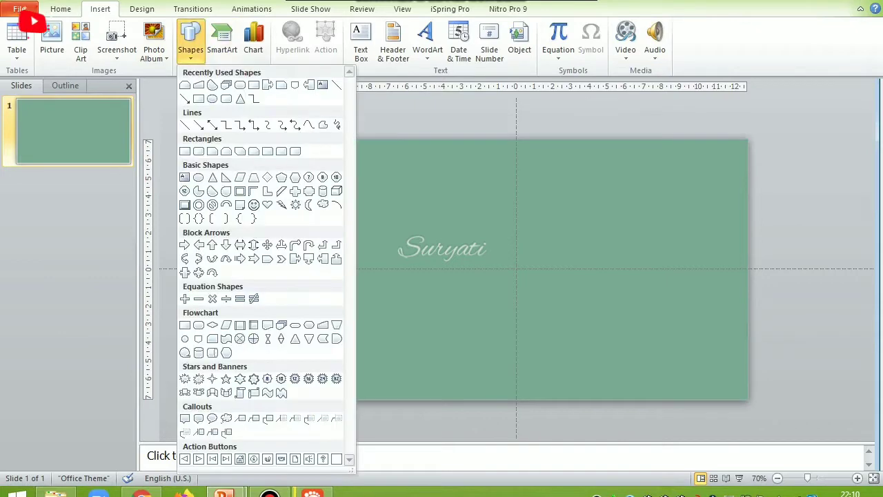
left_click(198, 98)
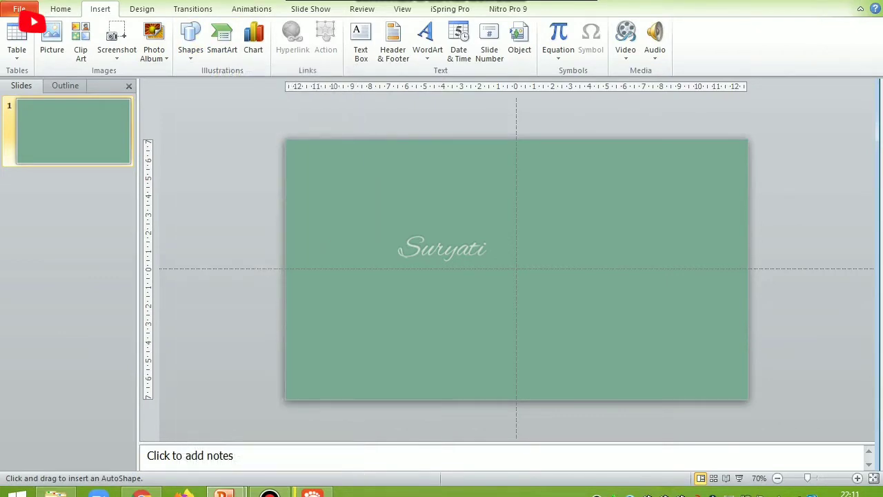
mouse_move(286, 140)
left_mouse_down()
mouse_move(659, 393)
mouse_move(699, 399)
left_mouse_up()
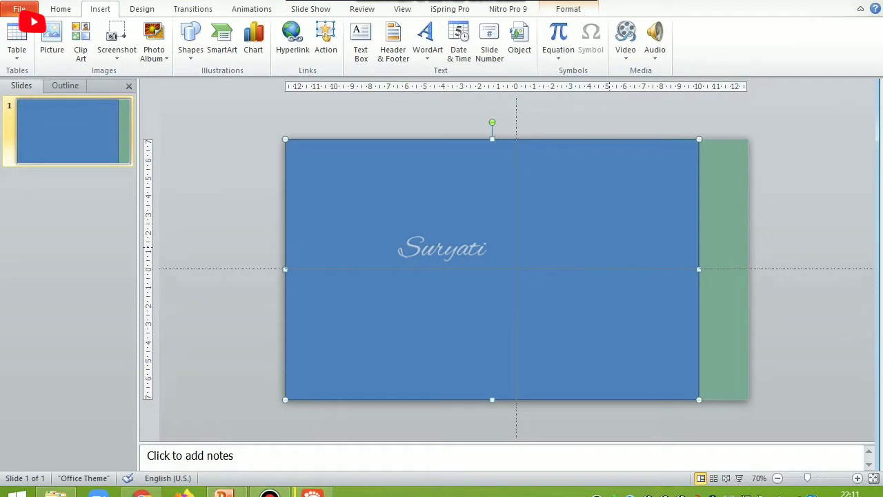
left_click(330, 26)
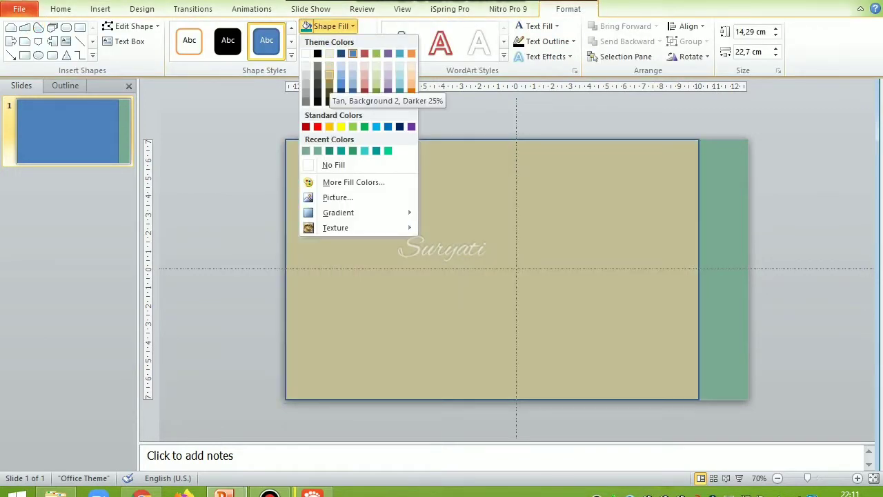
left_click(329, 74)
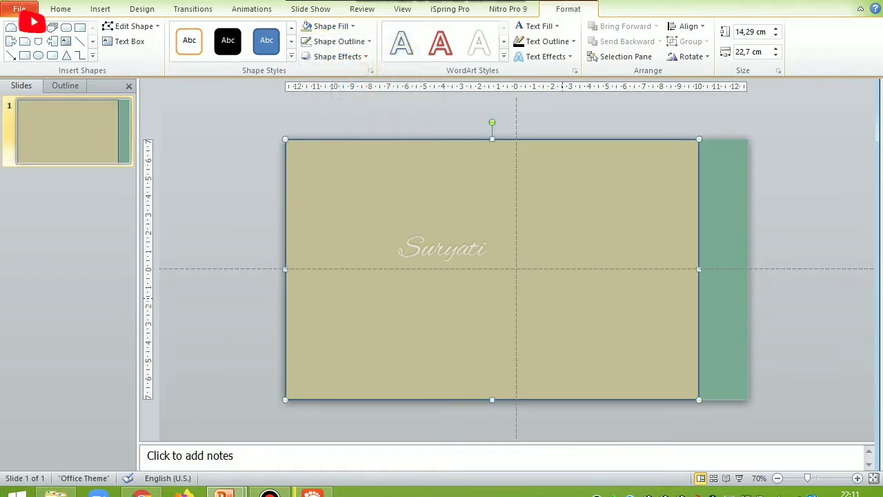
left_click(100, 9)
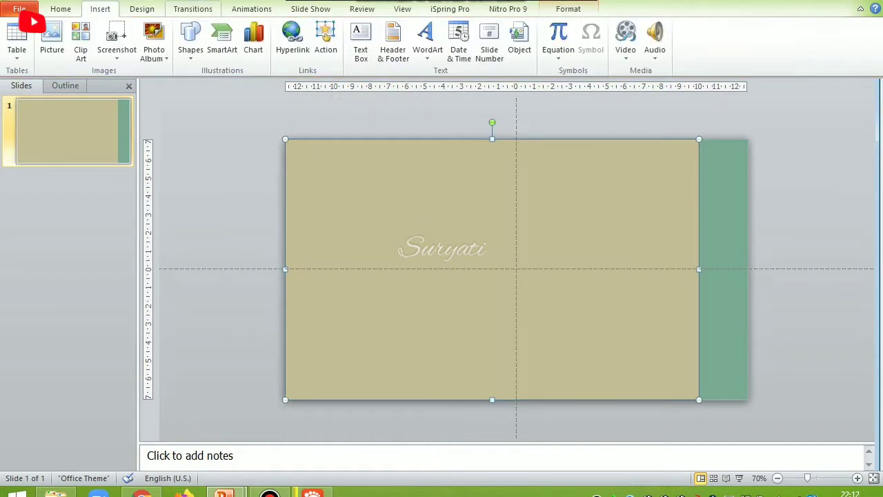
Draw a small rounded rectangle, rotate it 90° right and place it on the green strip's edge.
left_click(190, 40)
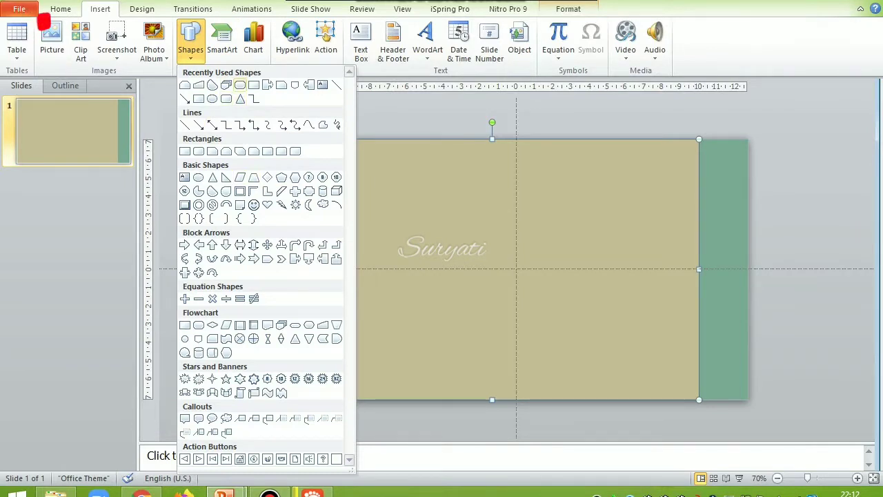
left_click(240, 85)
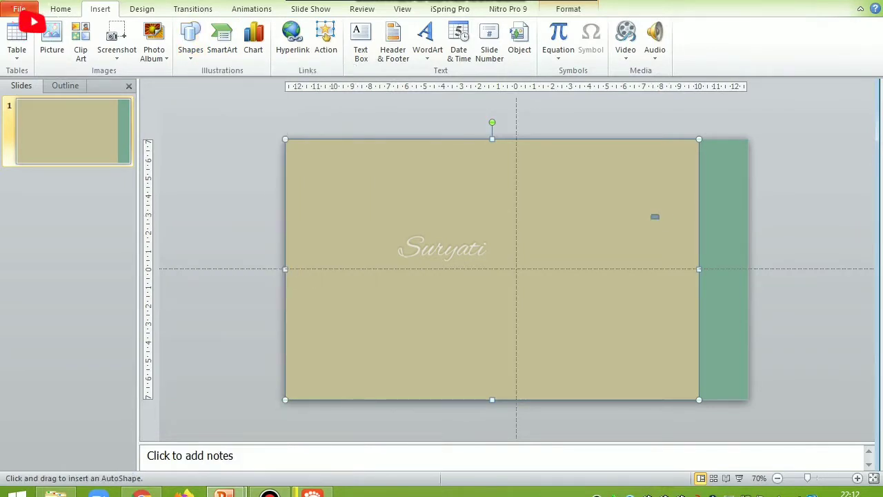
left_click_drag(655, 216, 687, 240)
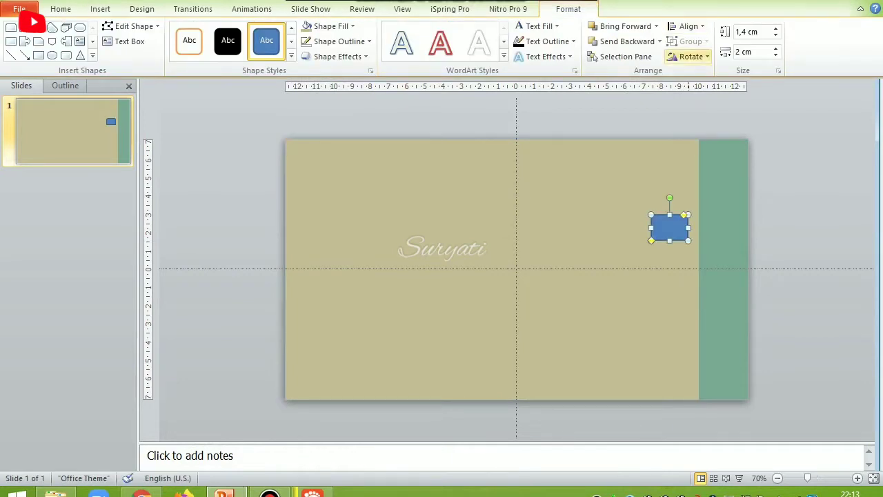
left_click(689, 57)
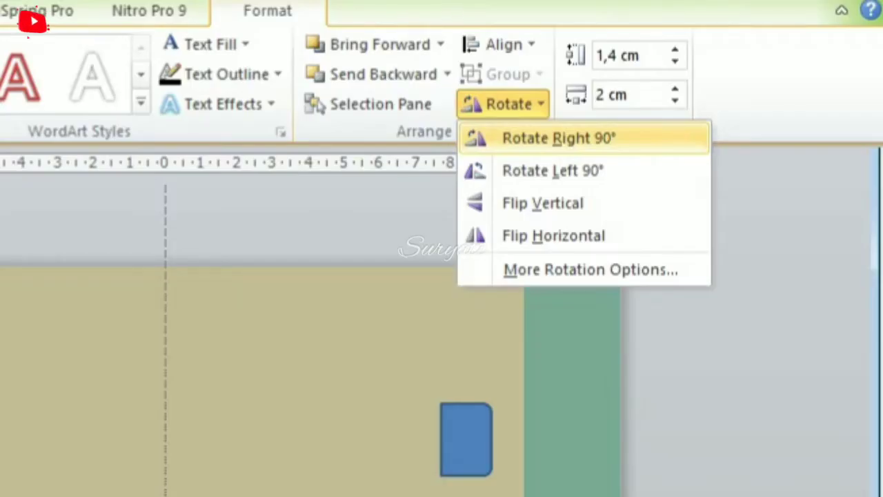
left_click(716, 74)
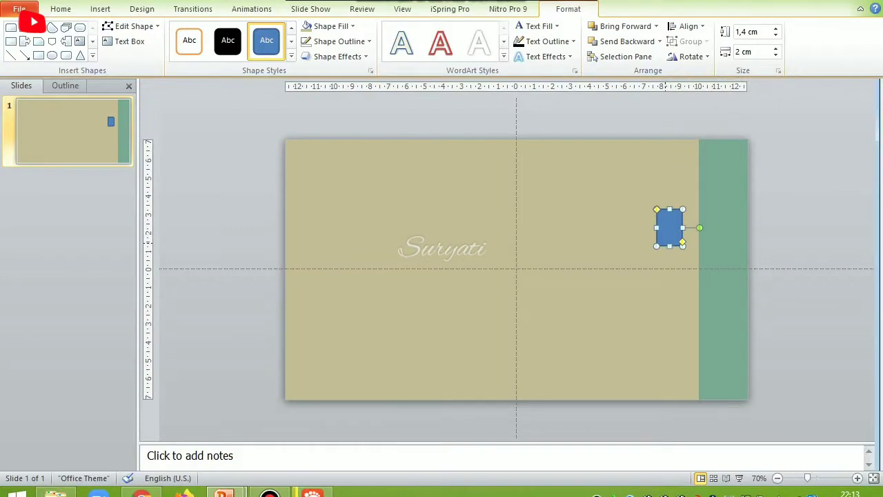
left_click_drag(669, 228, 711, 270)
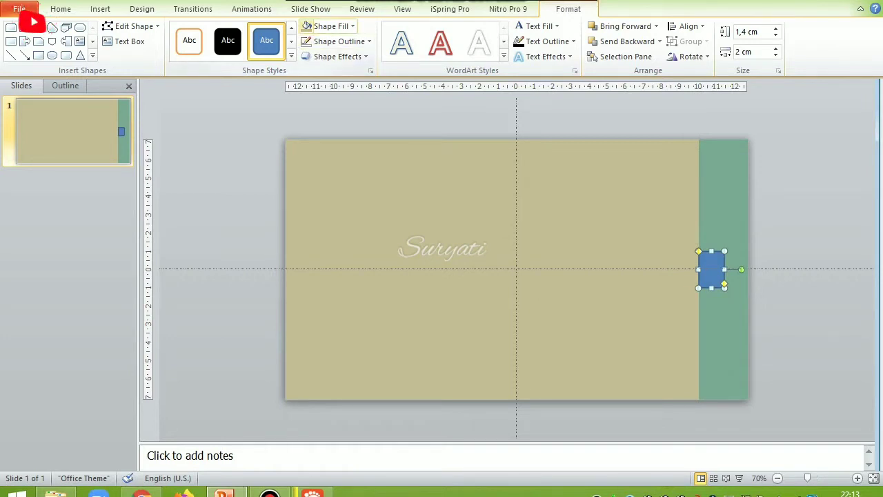
Fill the tab tan to match the page and set it to No Outline.
left_click(324, 26)
left_click(369, 41)
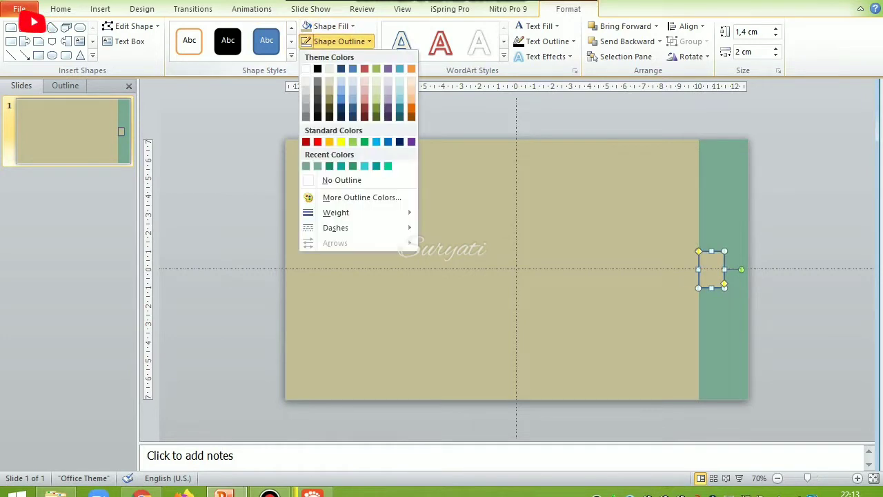
left_click(342, 180)
left_click(644, 195)
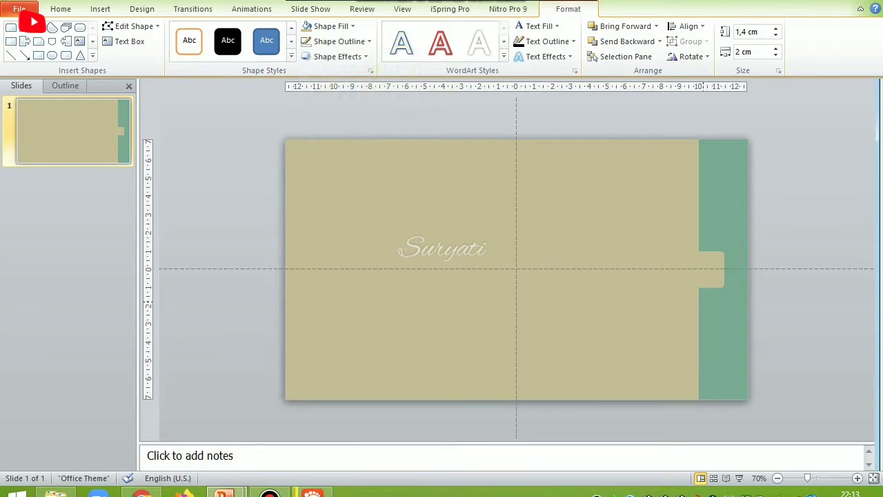
key("Tab")
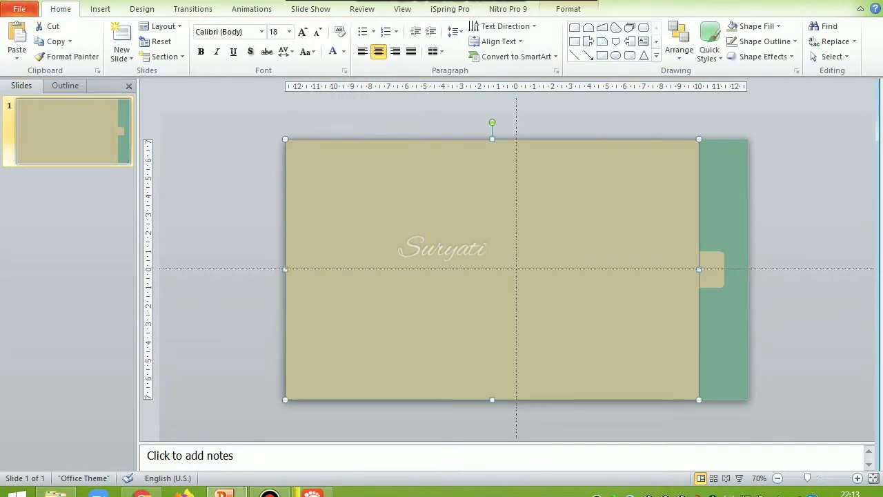
Add a text box containing the letter 'A' just above the tab.
left_click(100, 9)
left_click(361, 42)
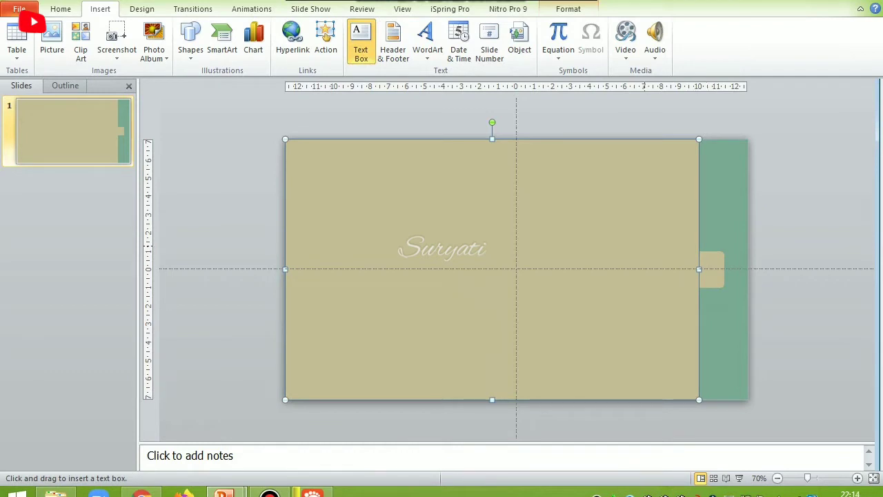
left_click_drag(644, 244, 669, 280)
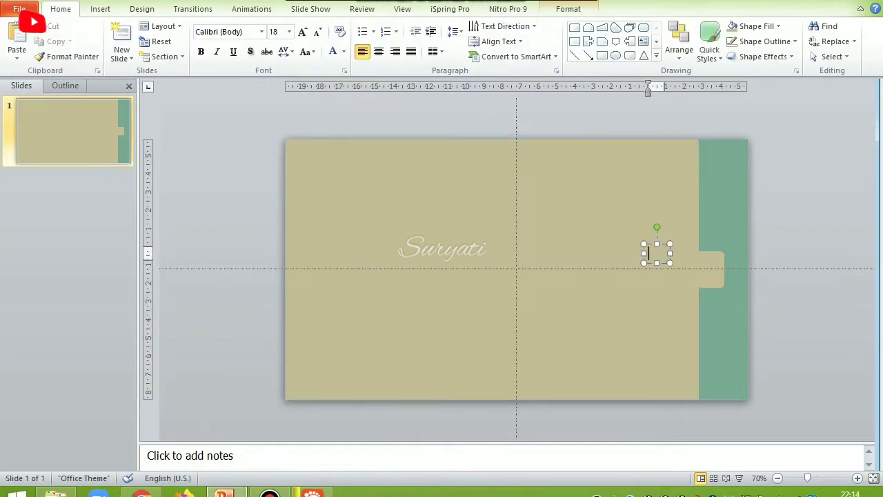
type("A")
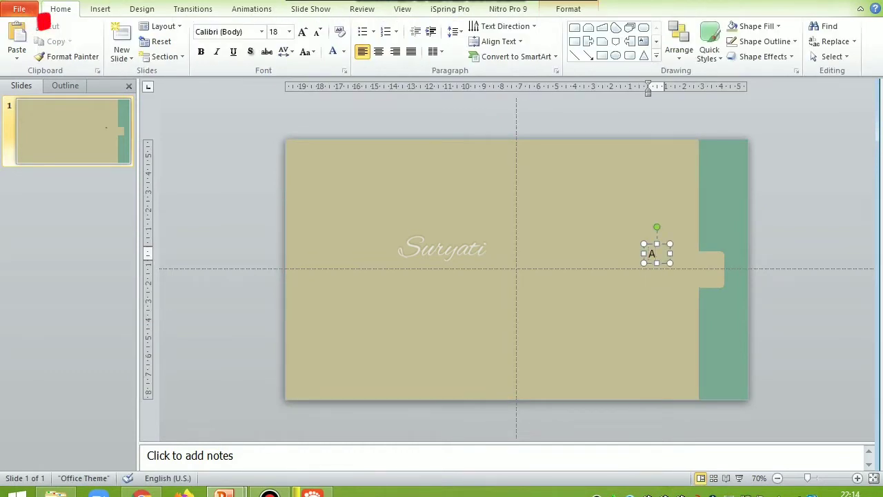
key("Escape")
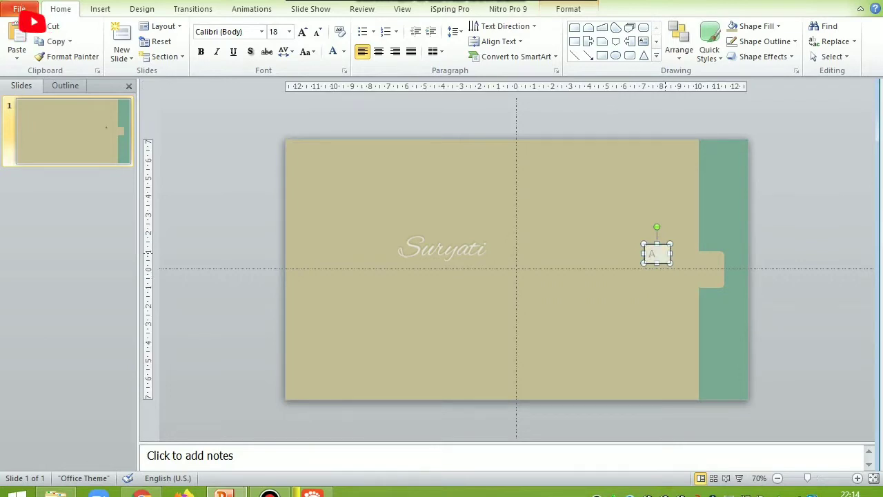
Format the tab letter as bold 28-pt DigifaceWide in green.
left_click(261, 32)
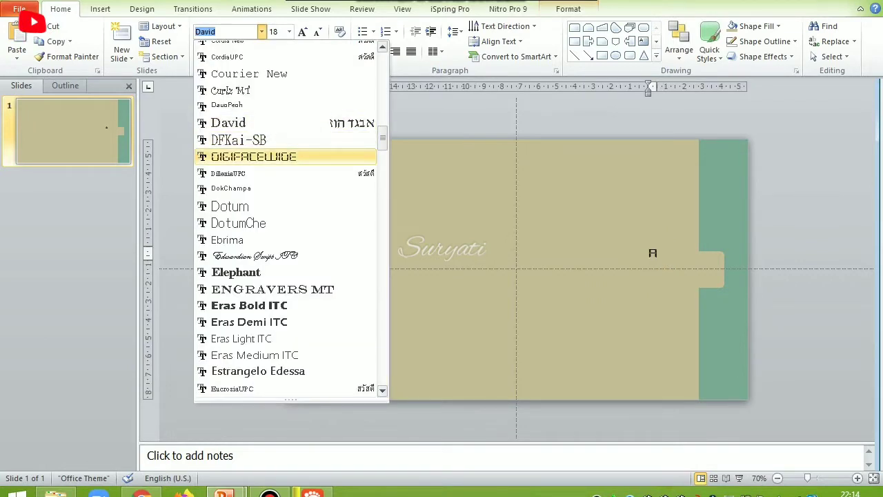
left_click(253, 157)
left_click(302, 32)
left_click(302, 31)
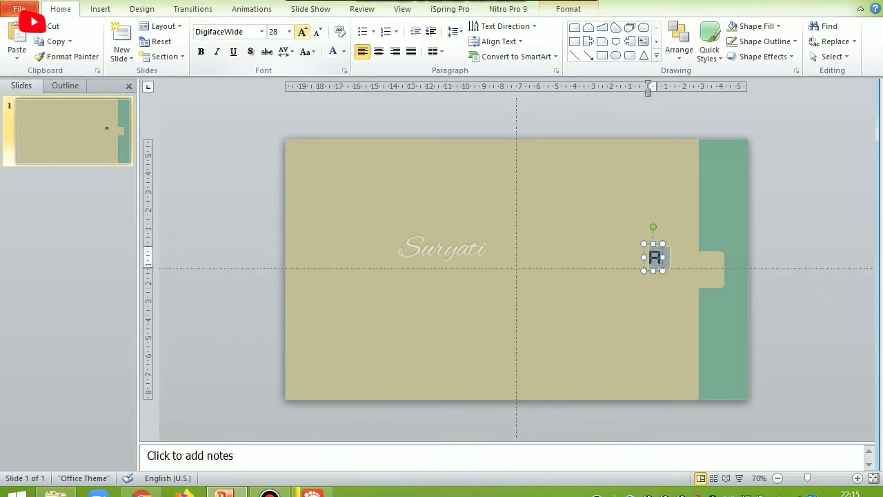
left_click(302, 32)
left_click(201, 51)
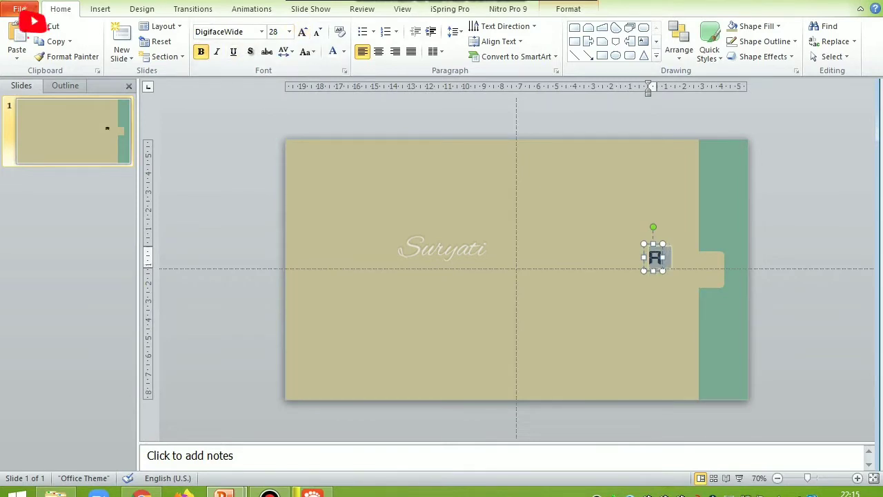
key("Escape")
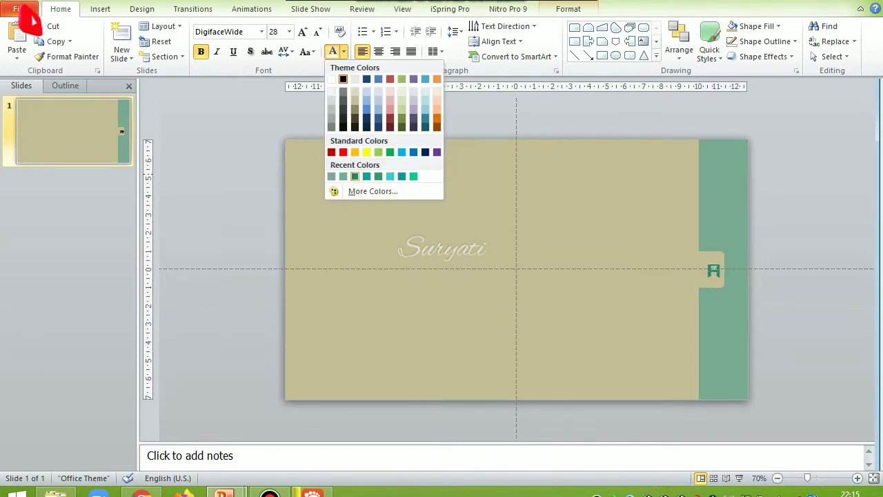
left_click(354, 176)
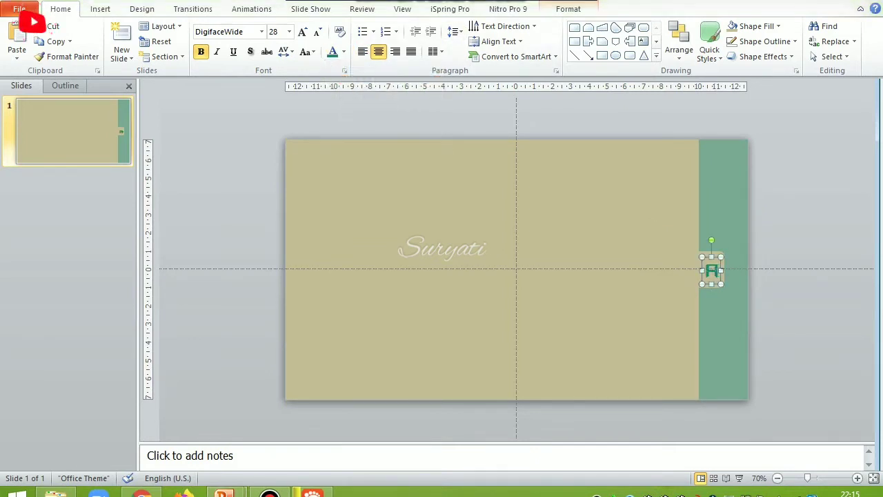
key("Escape")
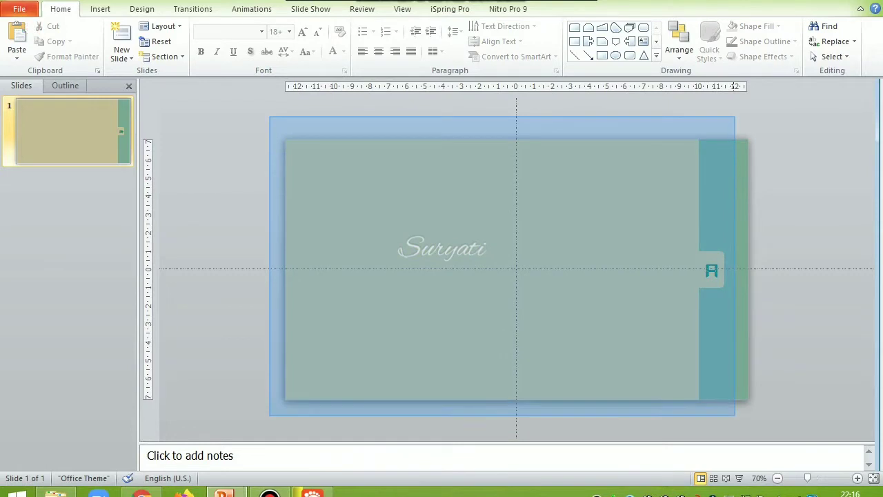
Group the tan page with its tab letter, then duplicate the group with Ctrl+D.
left_click_drag(269, 116, 735, 417)
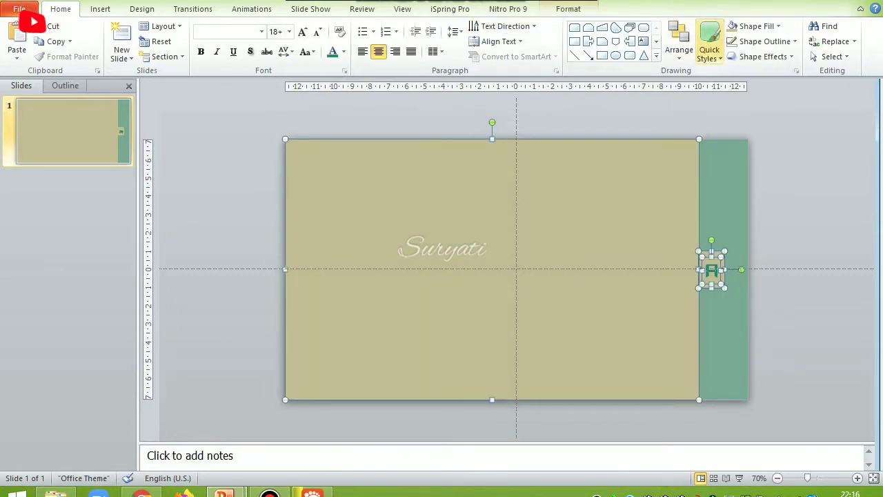
left_click(568, 9)
left_click(690, 41)
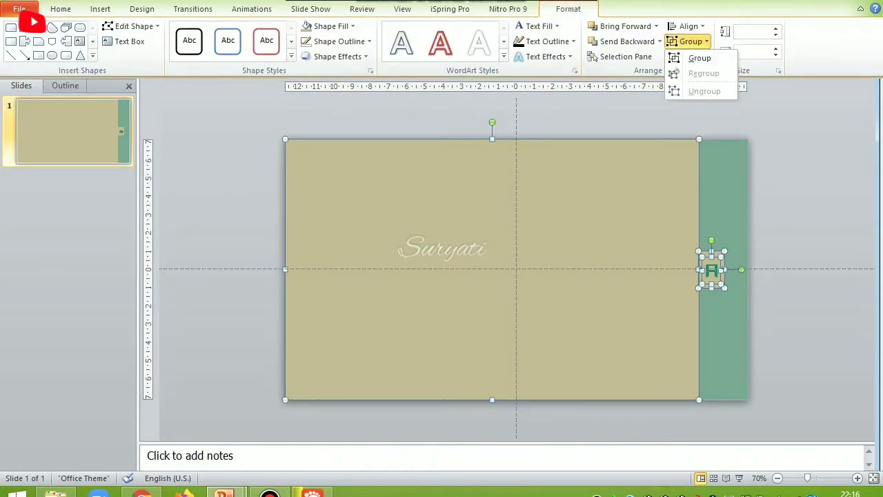
left_click(699, 58)
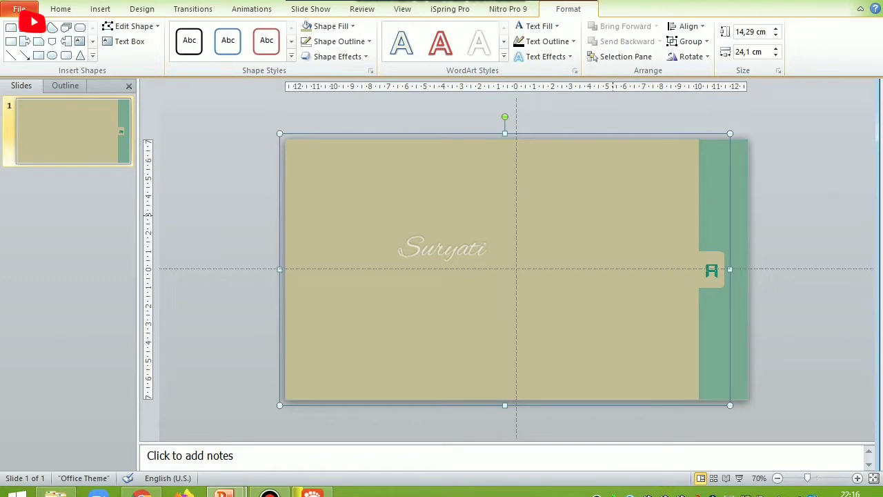
key("ctrl+d")
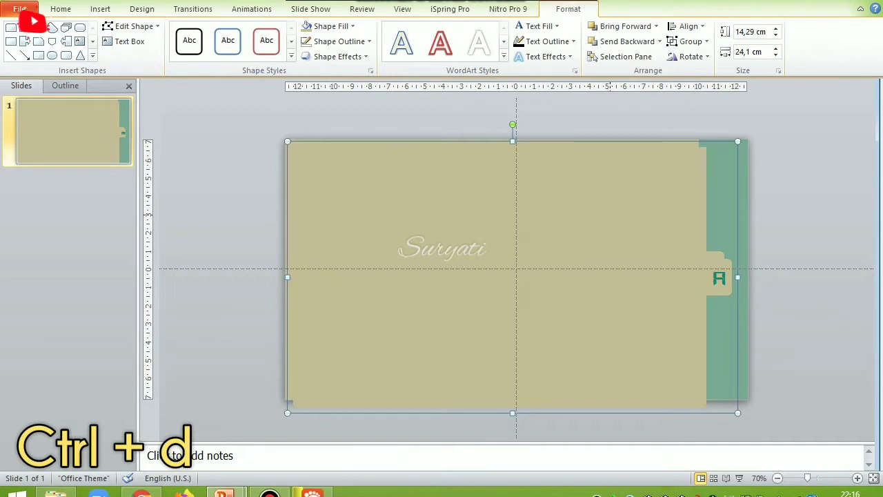
Move the copied page left so its tab sits beside the first, and fill it light orange.
left_click_drag(510, 310, 483, 310)
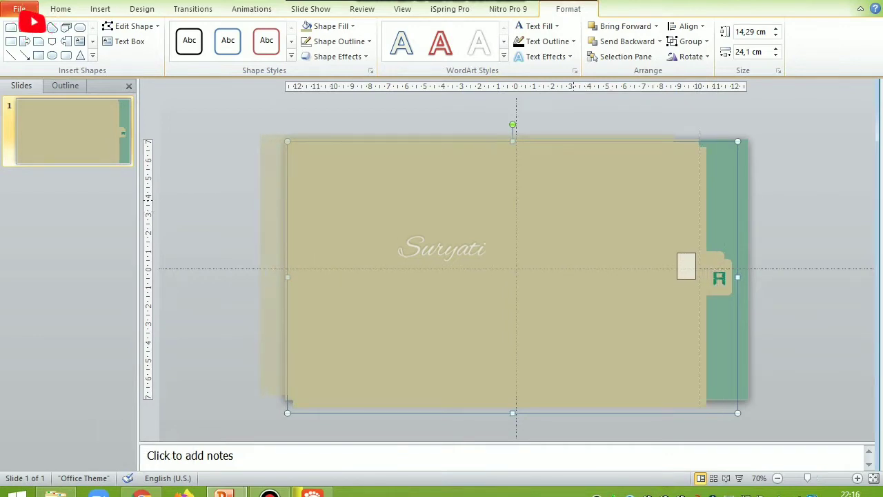
left_click_drag(484, 310, 462, 311)
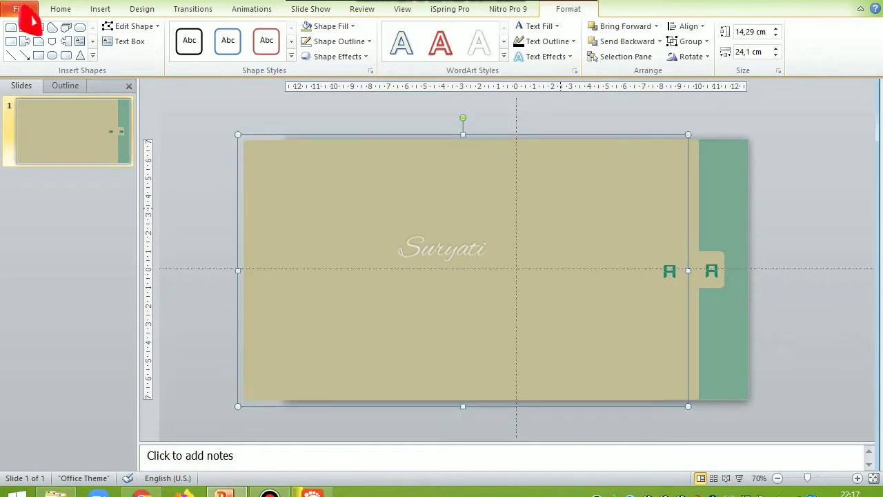
left_click(330, 25)
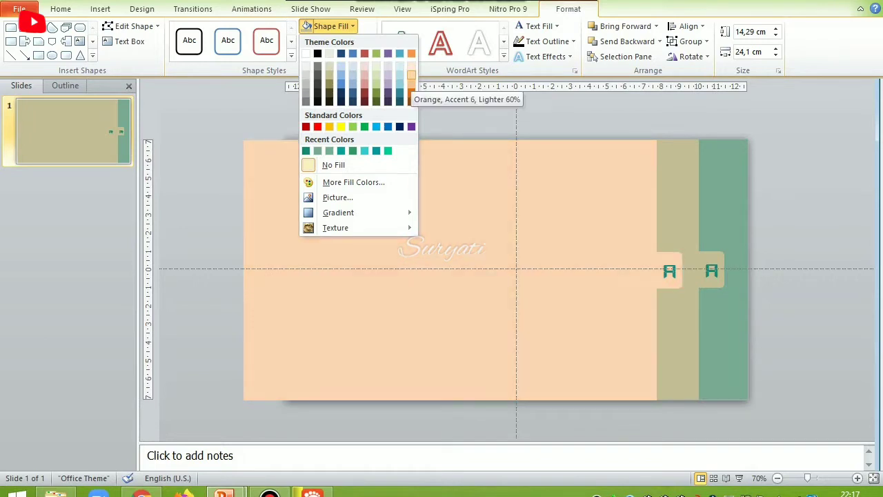
left_click(411, 74)
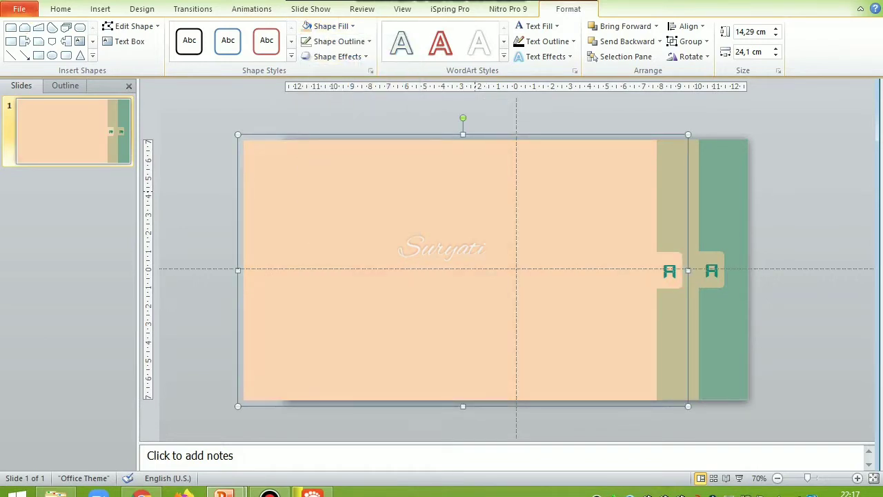
Nudge the next page copy left and fill it salmon from More Fill Colors.
key("Left")
key("Left")
key("Left")
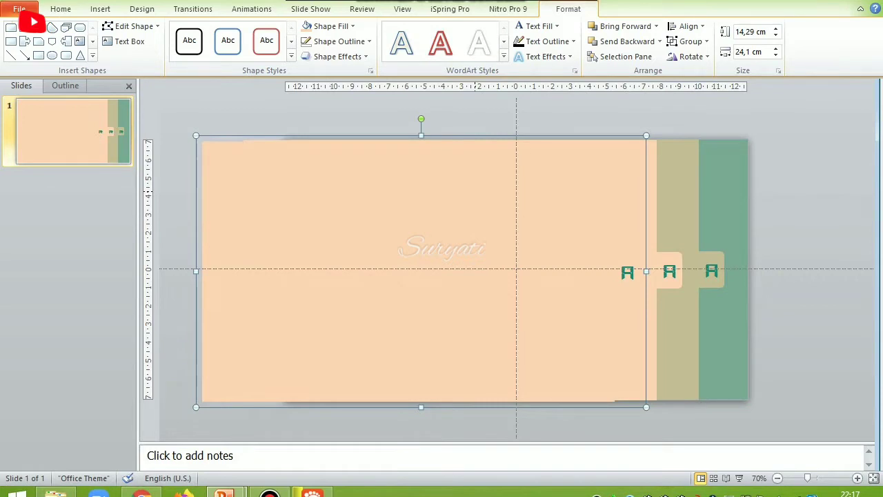
key("Left")
key("Left")
key("Left")
key("Left")
key("Left")
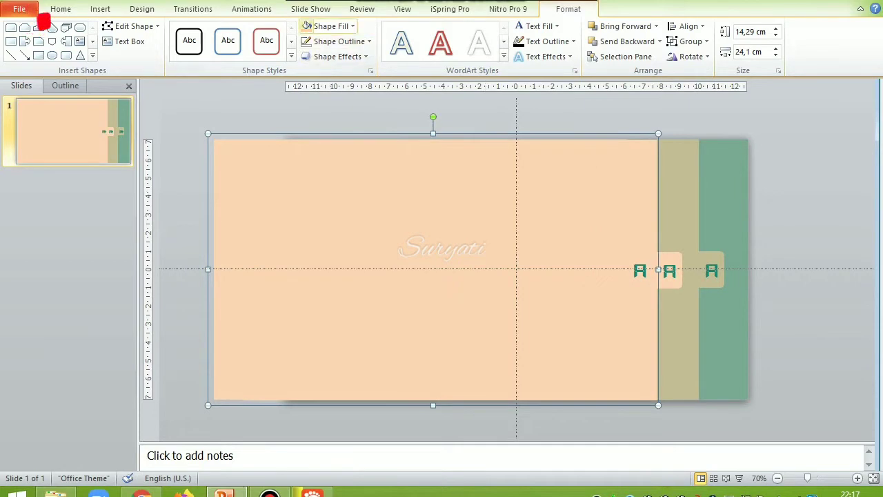
left_click(331, 25)
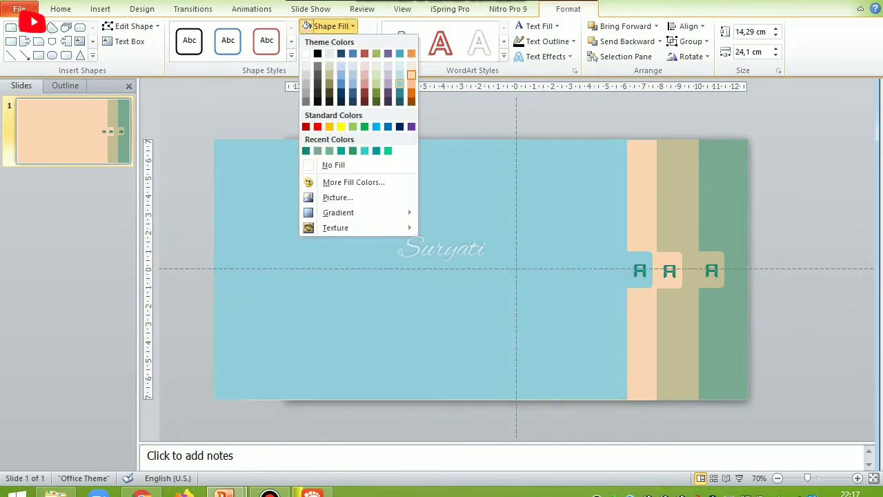
left_click(353, 182)
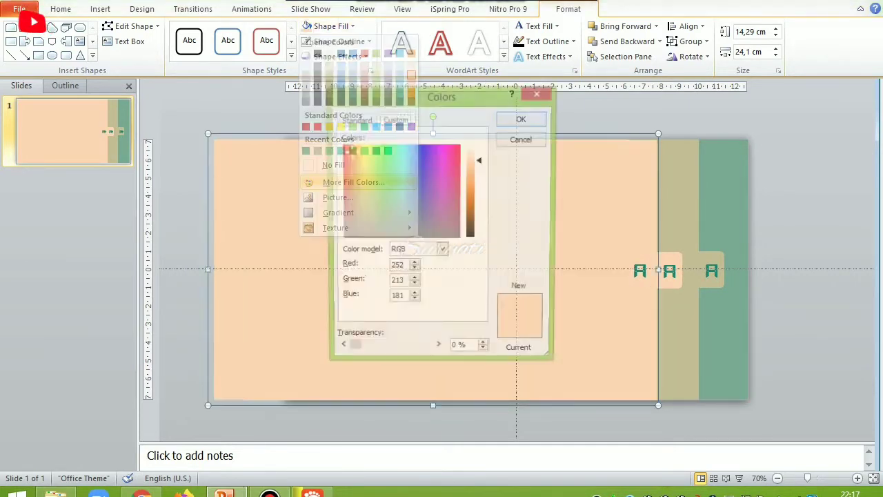
left_click(355, 120)
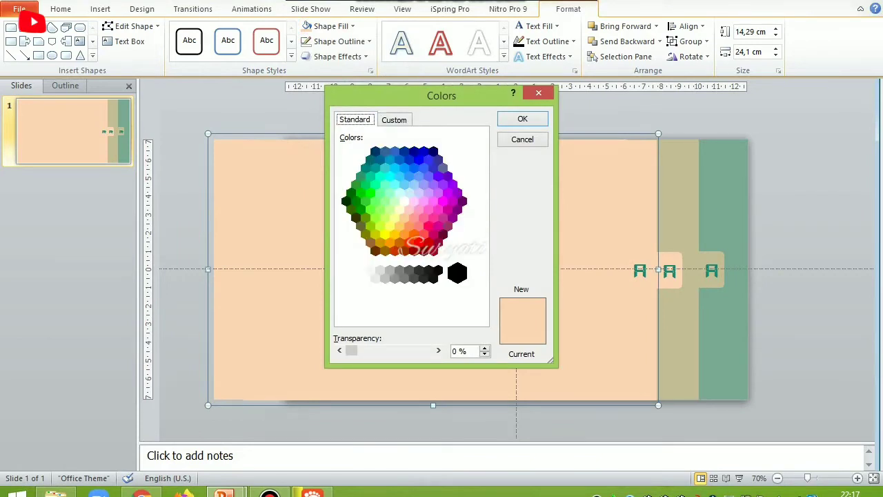
left_click(419, 209)
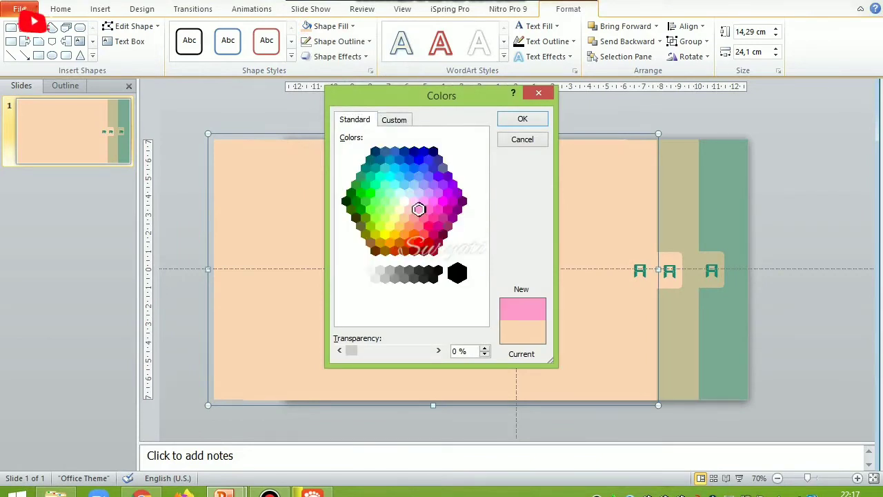
left_click(414, 218)
left_click(522, 118)
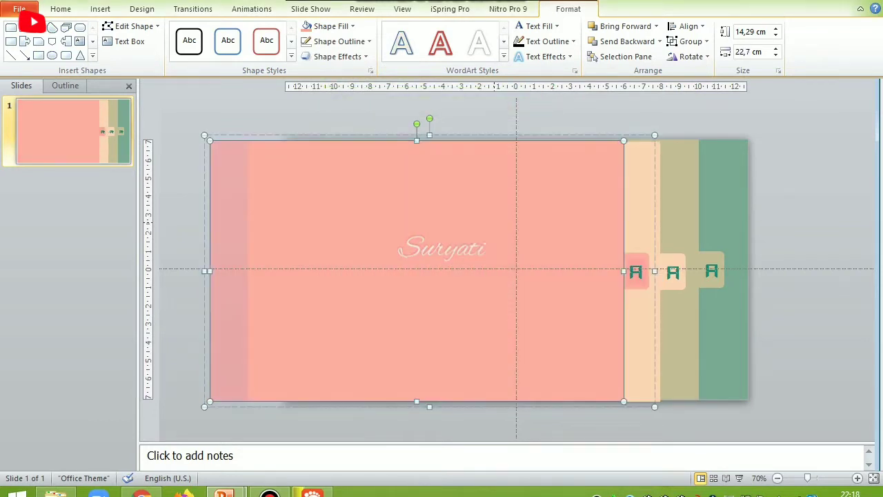
Color the fourth page copy hot pink, then select all four pages.
key("ctrl+d")
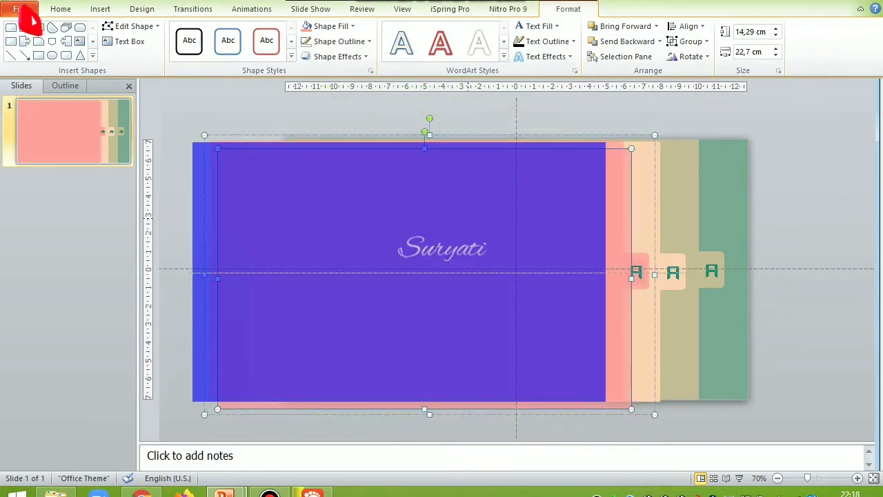
key("ctrl+z")
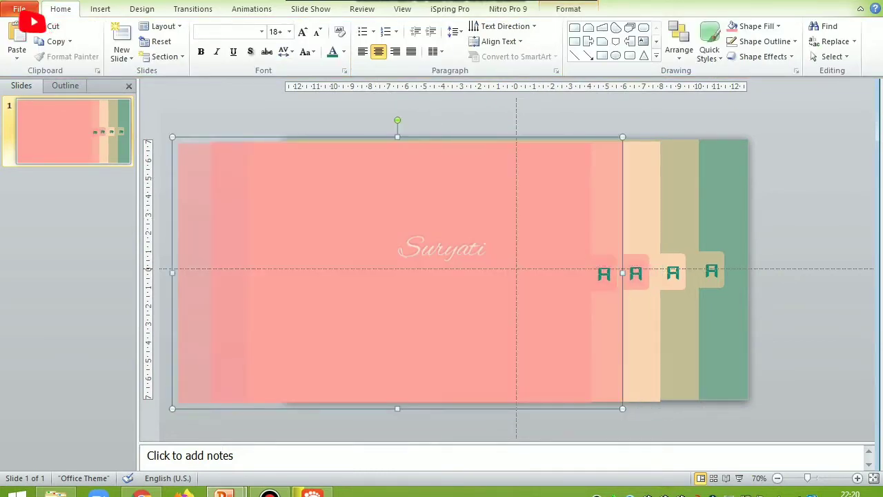
left_click(423, 218)
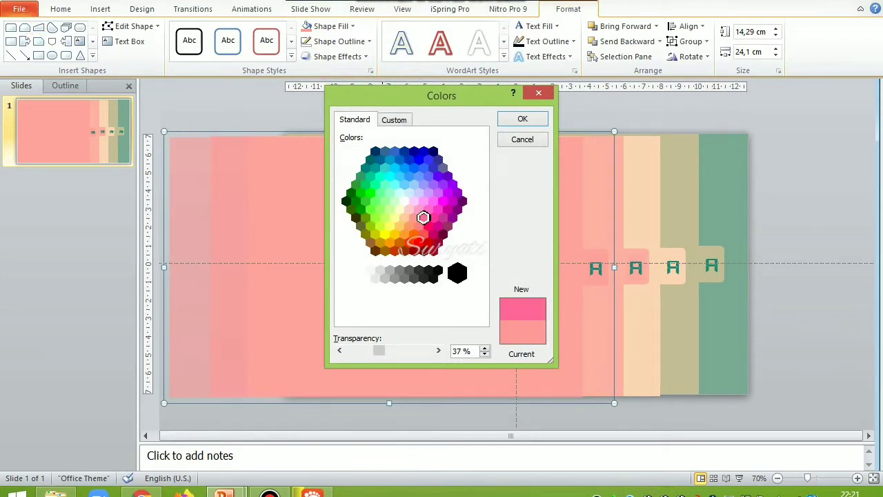
left_click(522, 119)
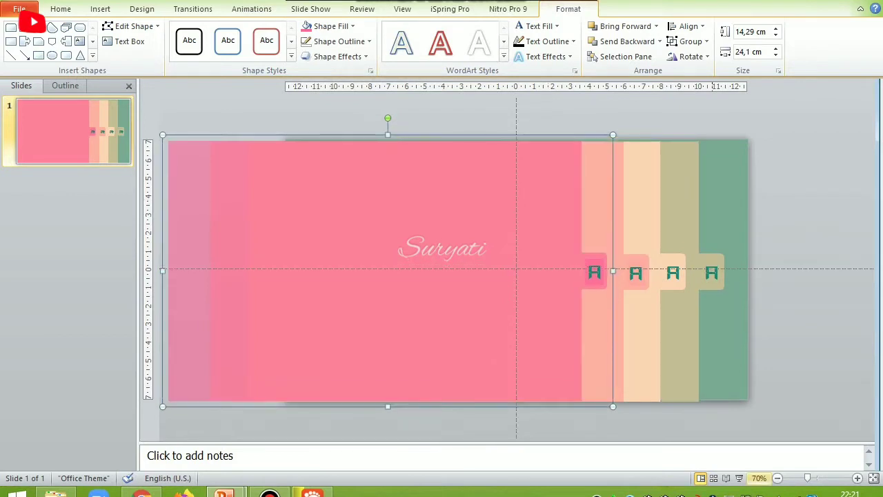
scroll(455, 265, "down", 1)
left_click_drag(160, 113, 794, 425)
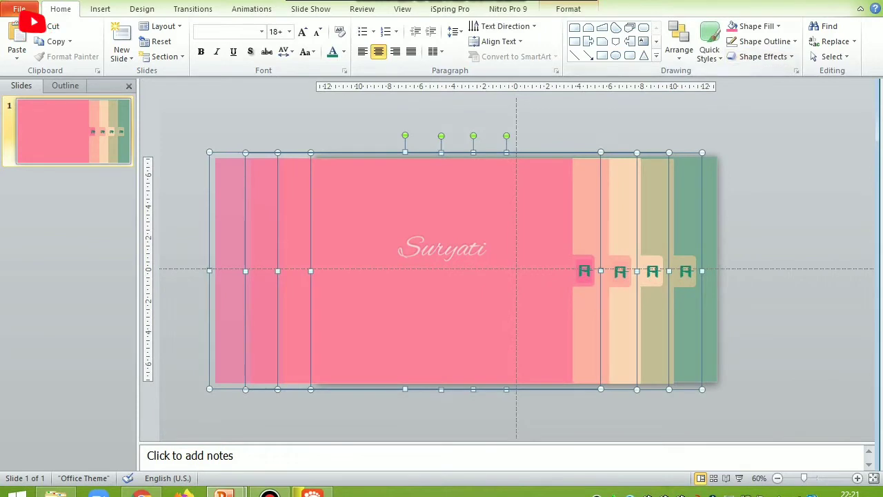
Align the four pages and Distribute Horizontally so their tabs are evenly spaced.
left_click(568, 9)
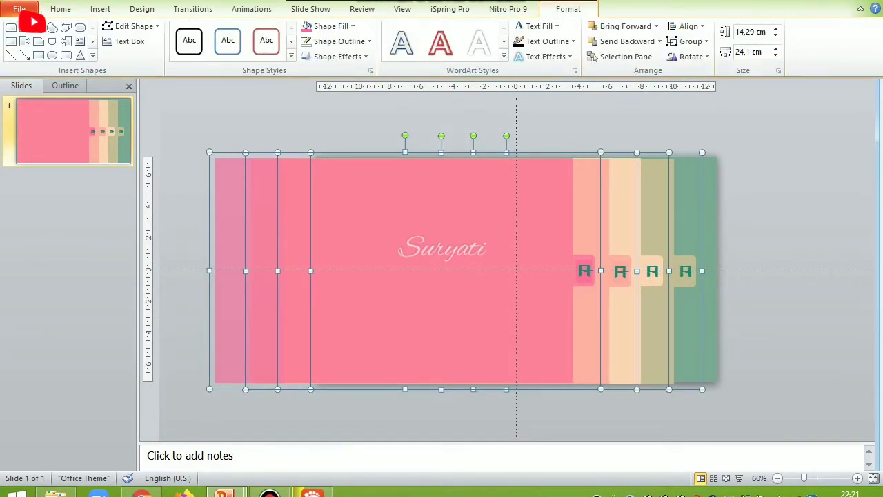
left_click(686, 27)
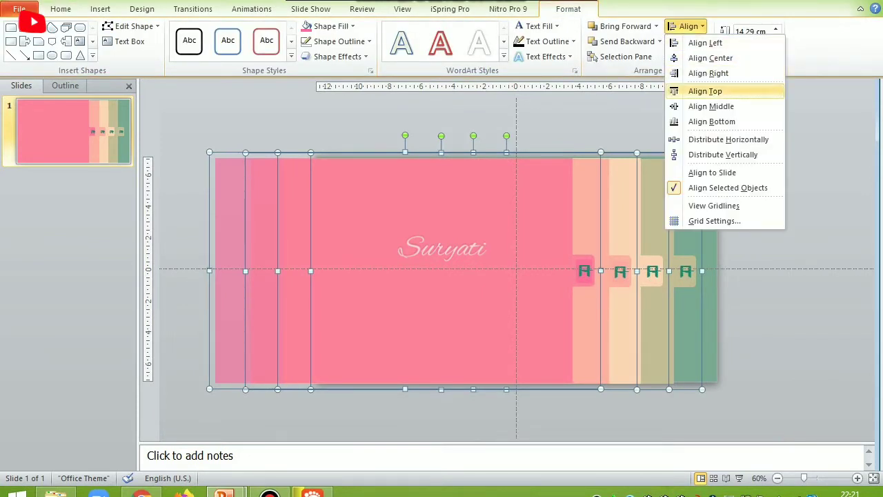
left_click(710, 106)
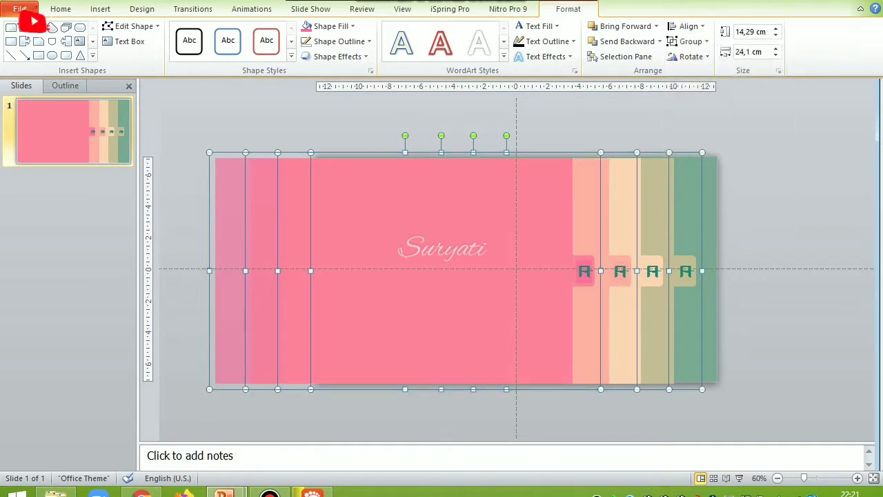
left_click(689, 42)
left_click(687, 26)
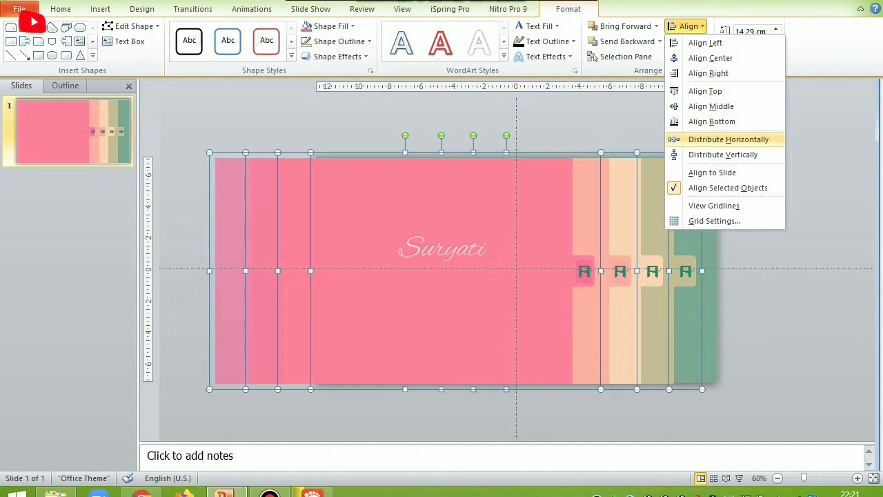
left_click(728, 139)
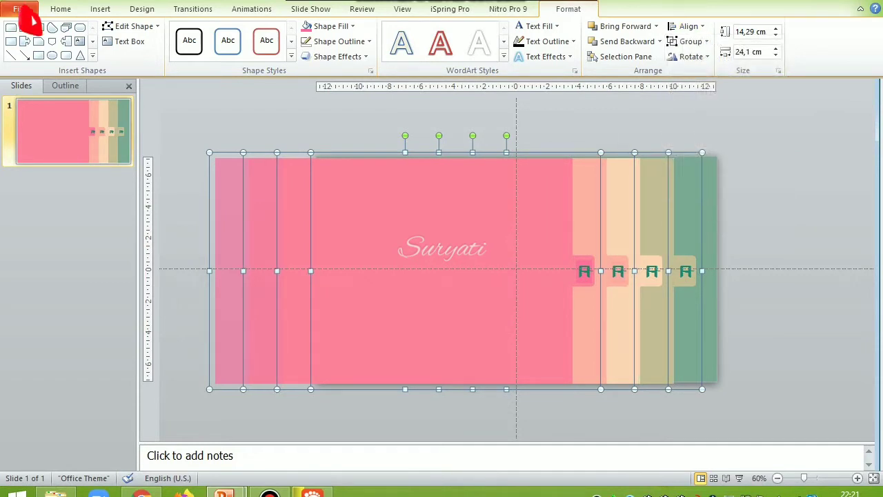
key("Escape")
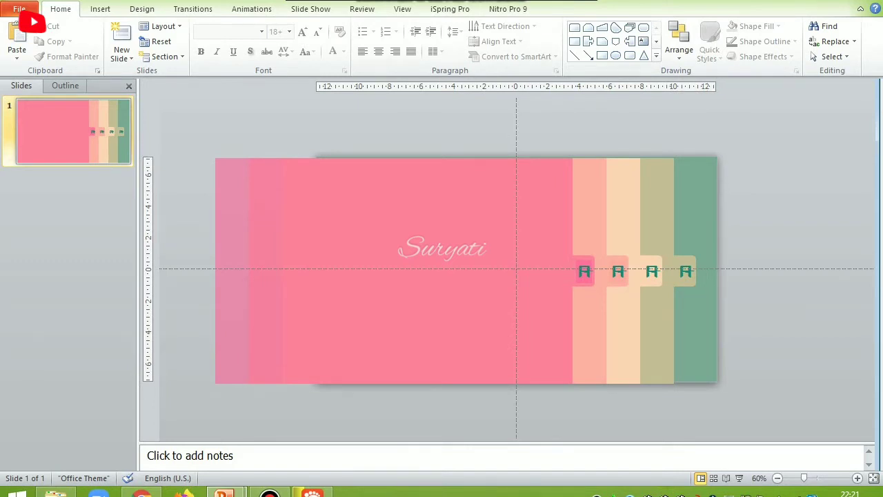
Raise the third, second and first tabs progressively higher so they step diagonally down.
left_click(652, 271)
left_click(652, 272)
left_click_drag(652, 271, 651, 246)
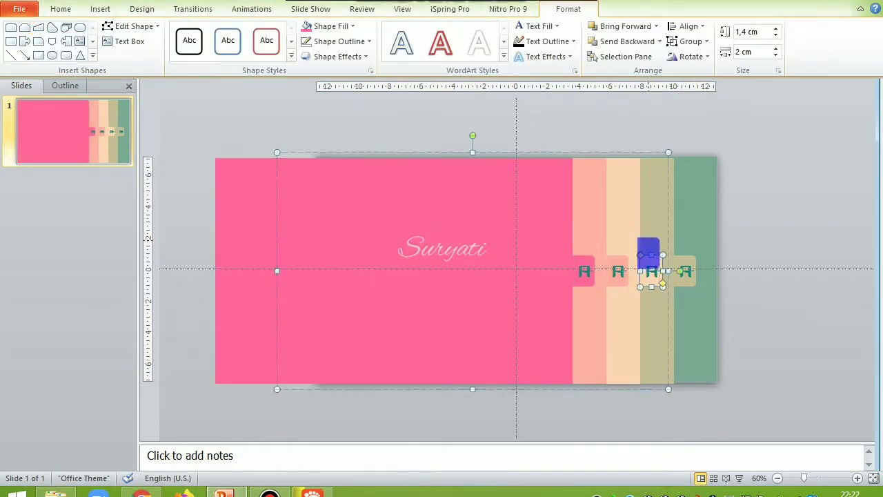
left_click(652, 271)
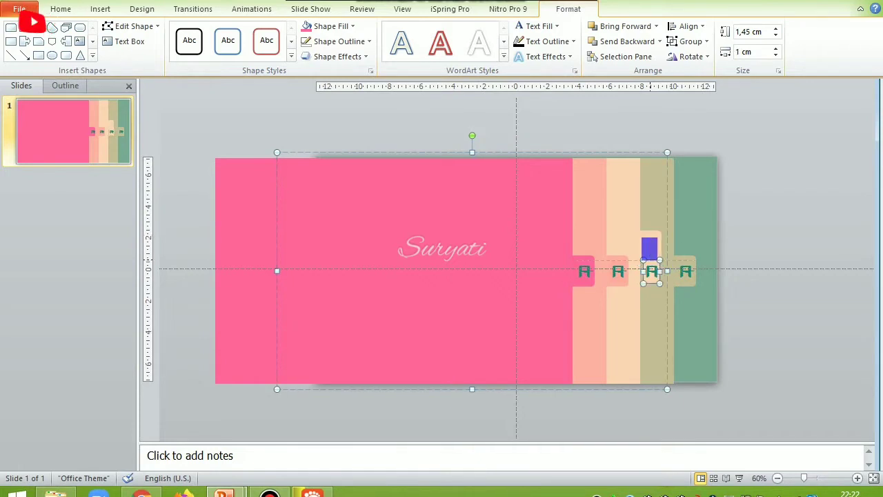
left_click(618, 271)
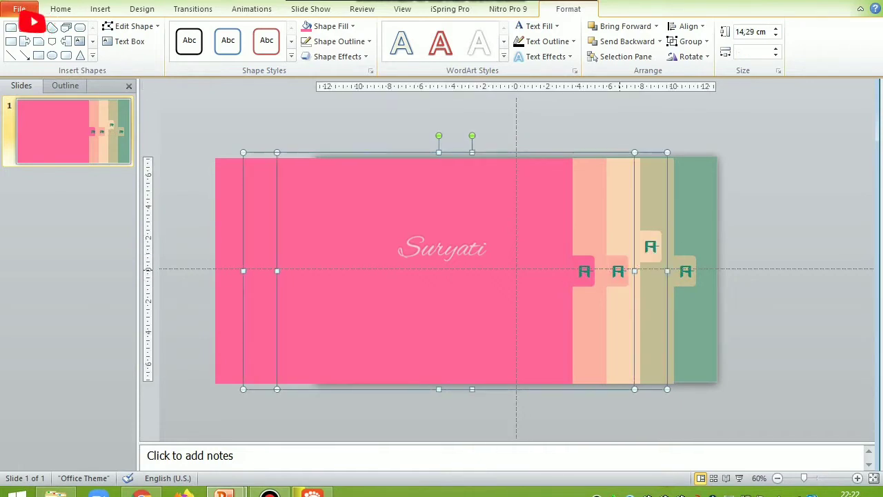
left_click(617, 271)
left_click(617, 271)
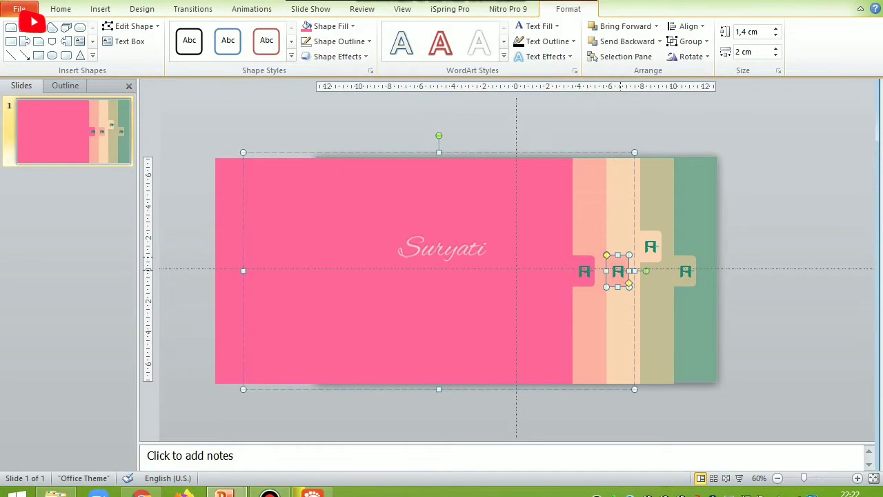
left_click(617, 271, "shift")
left_click_drag(617, 271, 617, 219)
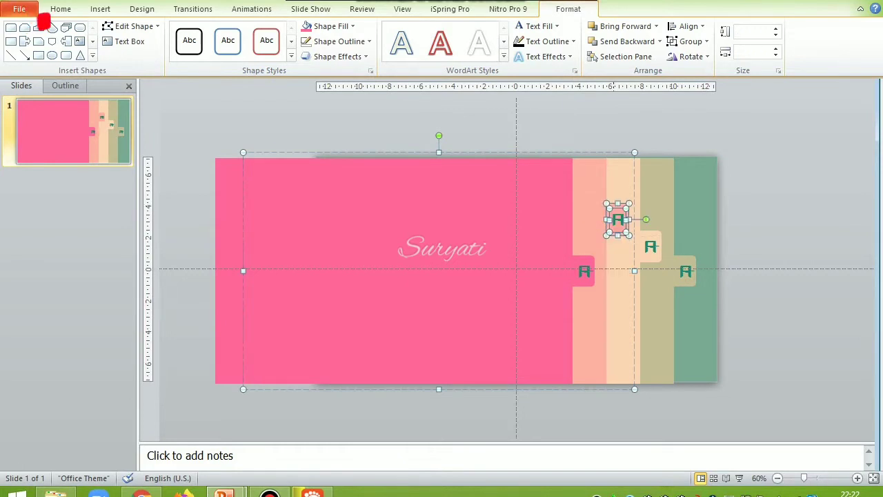
left_click(584, 271)
left_click_drag(584, 271, 584, 193)
Recolour the top tab's letter lighter using Font Color.
left_click(60, 9)
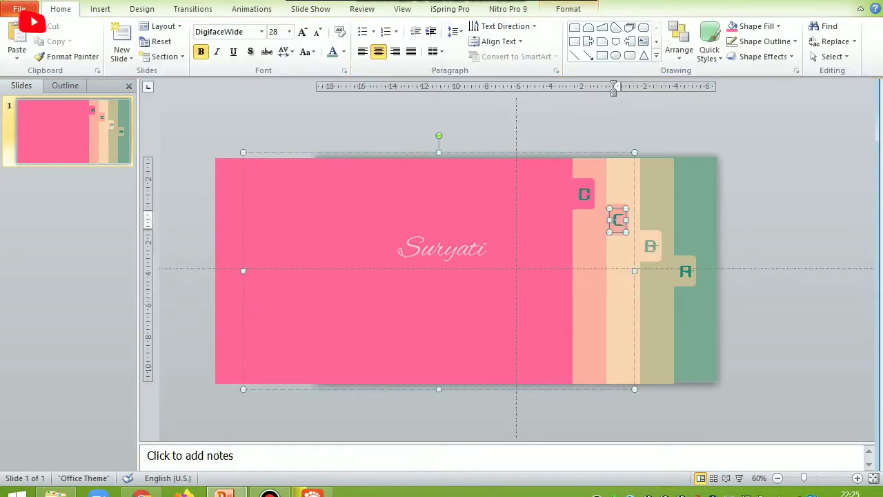
left_click(344, 52)
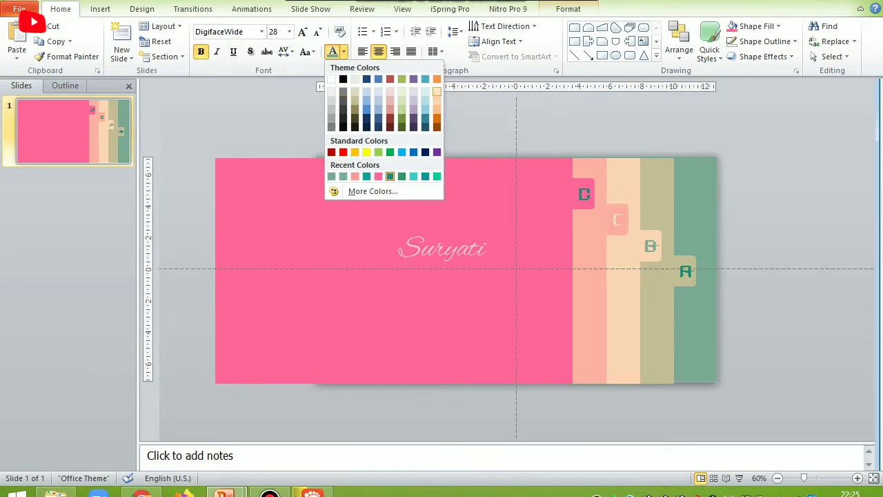
left_click(390, 176)
left_click(584, 194)
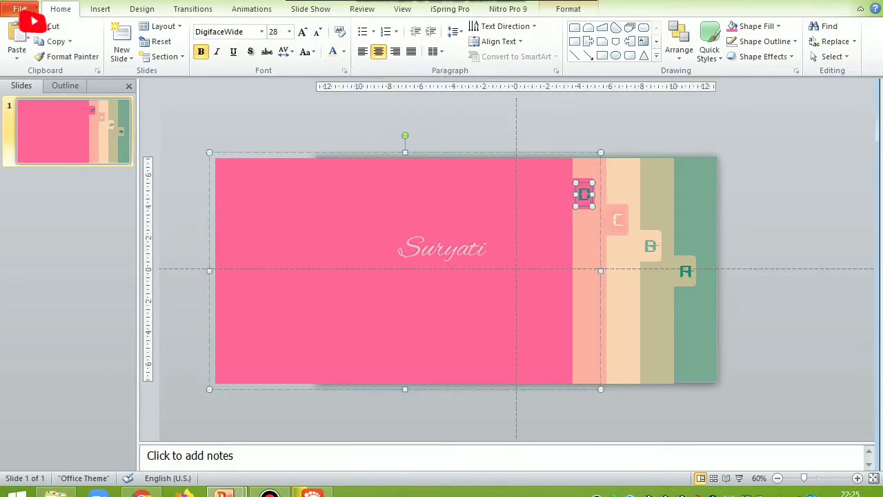
double_click(483, 324)
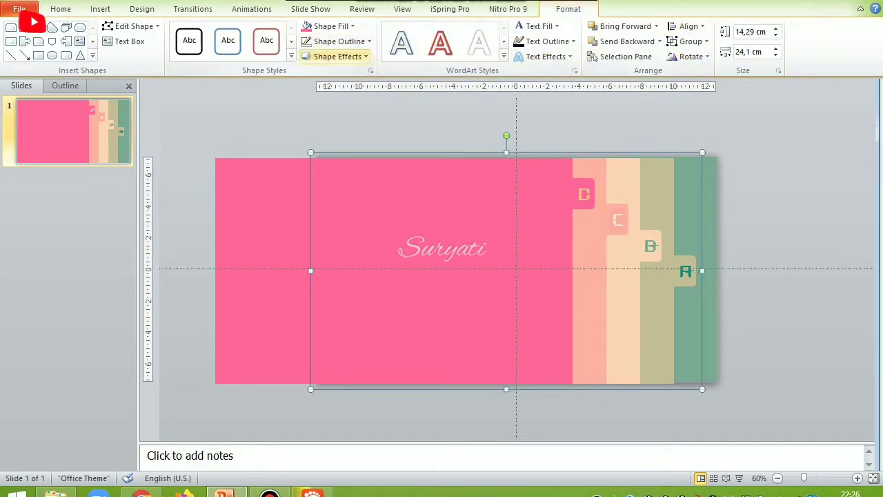
Give two divider pages an Outer Offset Center shadow, shifting one slightly left.
left_click(337, 56)
mouse_move(345, 114)
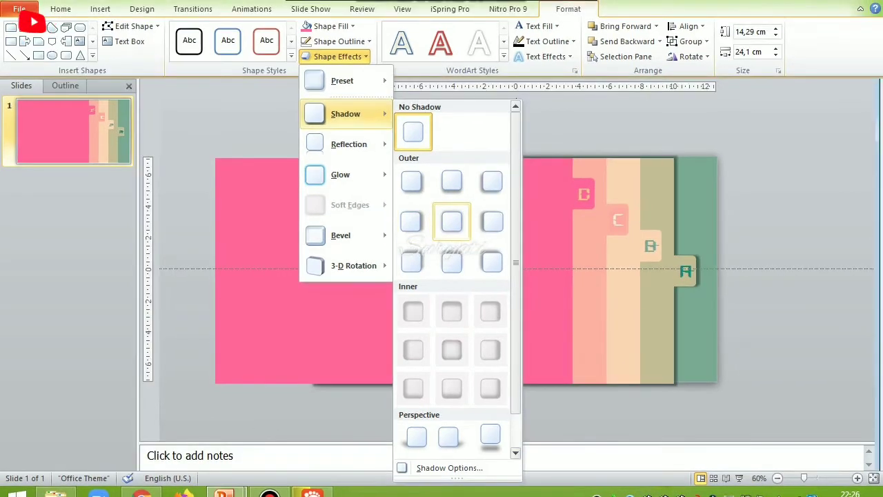
left_click(451, 220)
left_click_drag(476, 310, 443, 311)
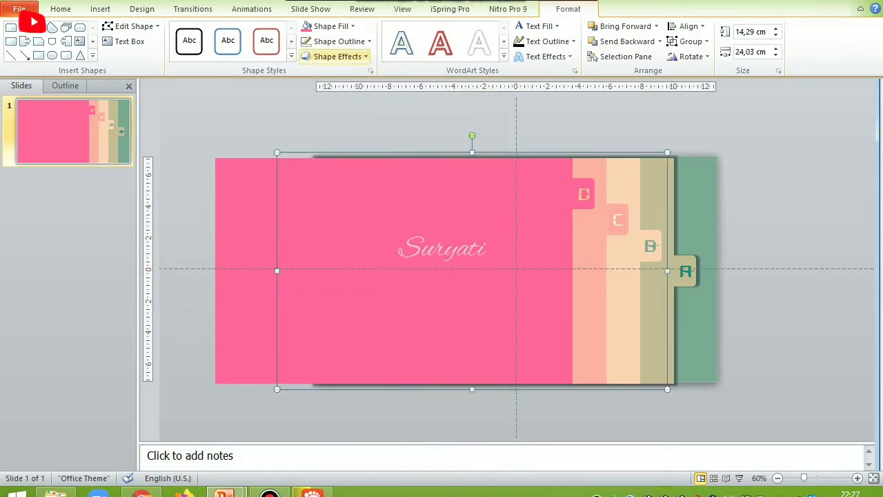
left_click(337, 56)
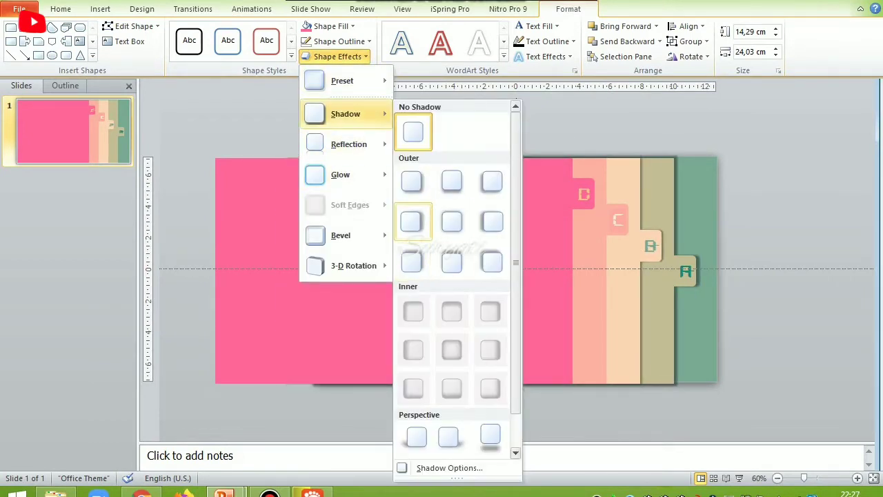
left_click(451, 221)
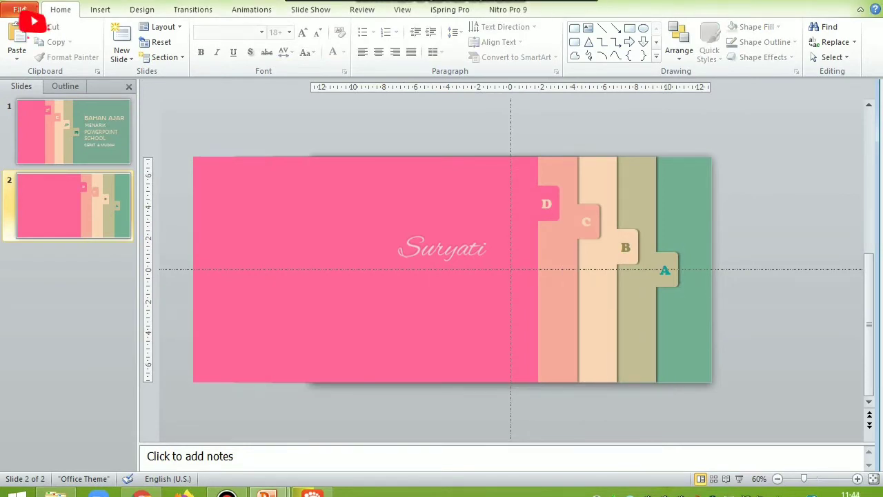
Select all the divider shapes on slide 2 and group them.
left_click_drag(170, 124, 692, 412)
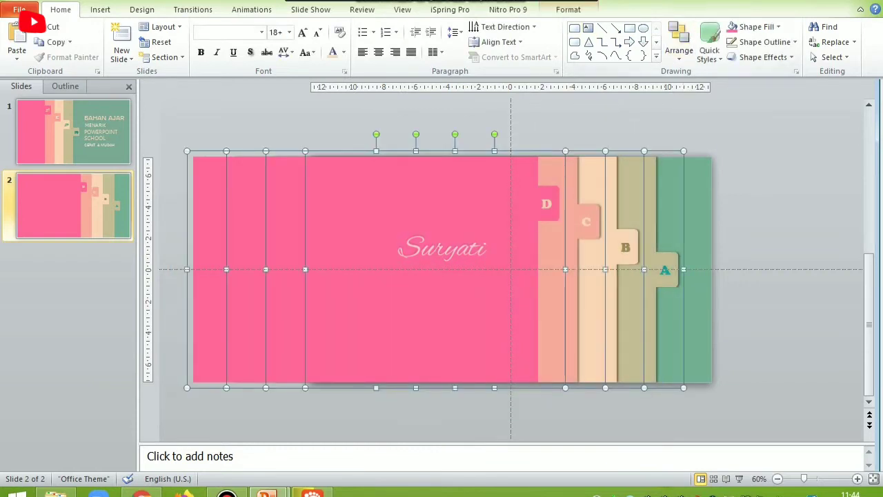
left_click(567, 9)
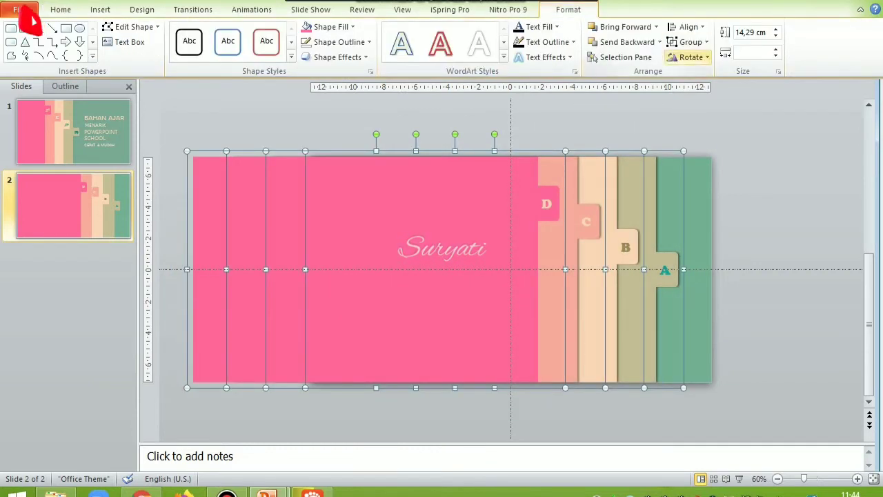
left_click(689, 42)
left_click(700, 59)
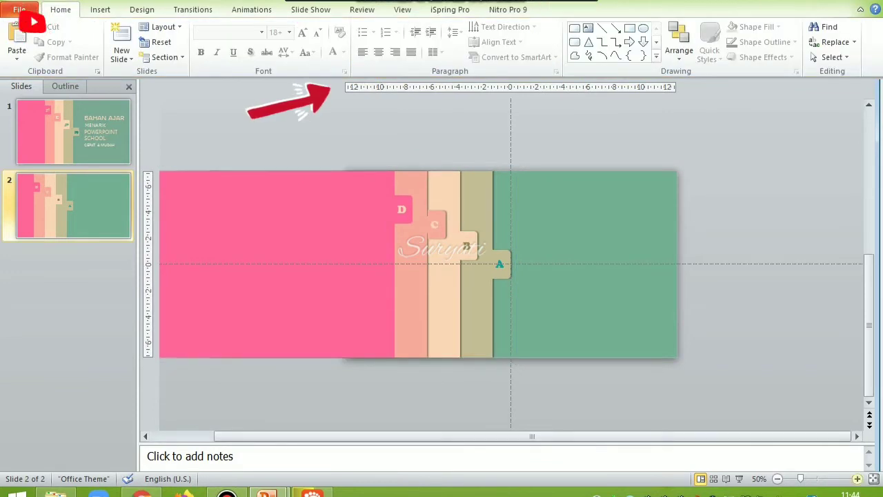
scroll(438, 266, "up", 1)
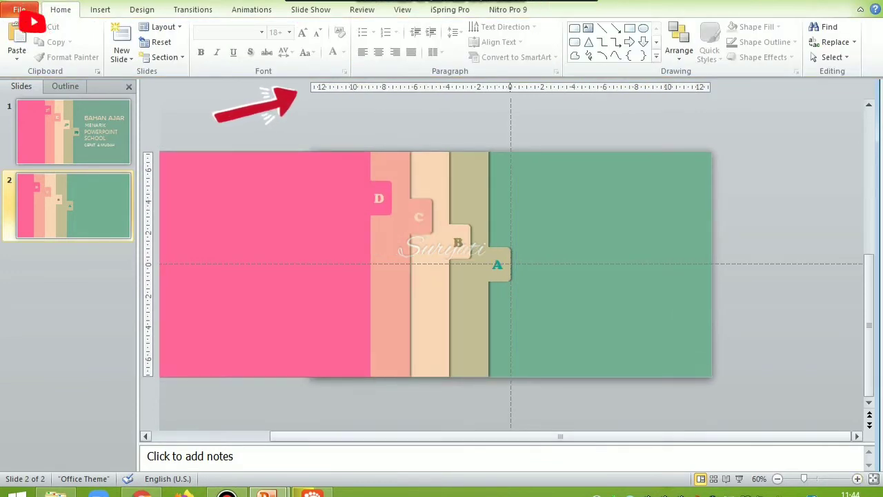
scroll(441, 262, "left", 3)
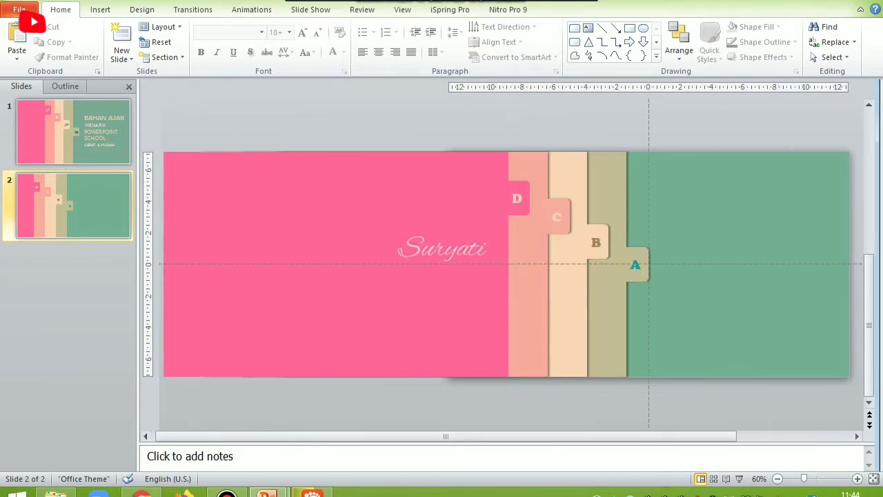
scroll(483, 262, "right", 1)
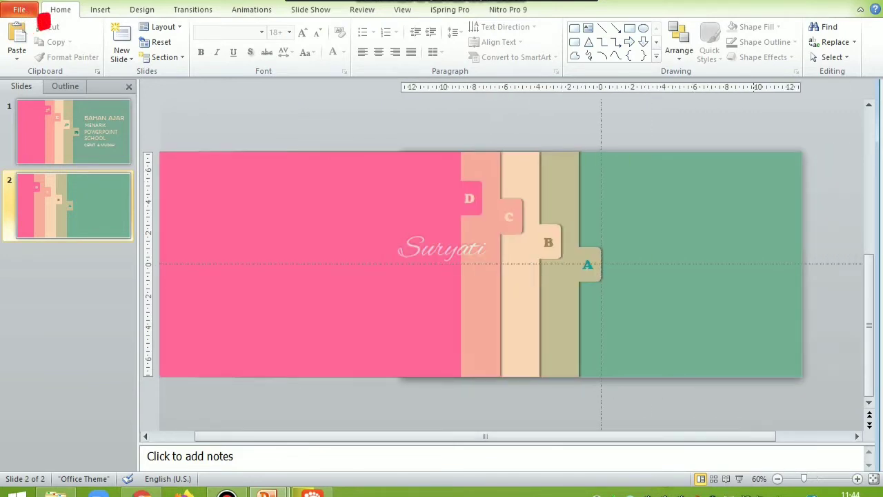
Ungroup the shapes and drag the tan A page to the slide's right edge.
key("ctrl+a")
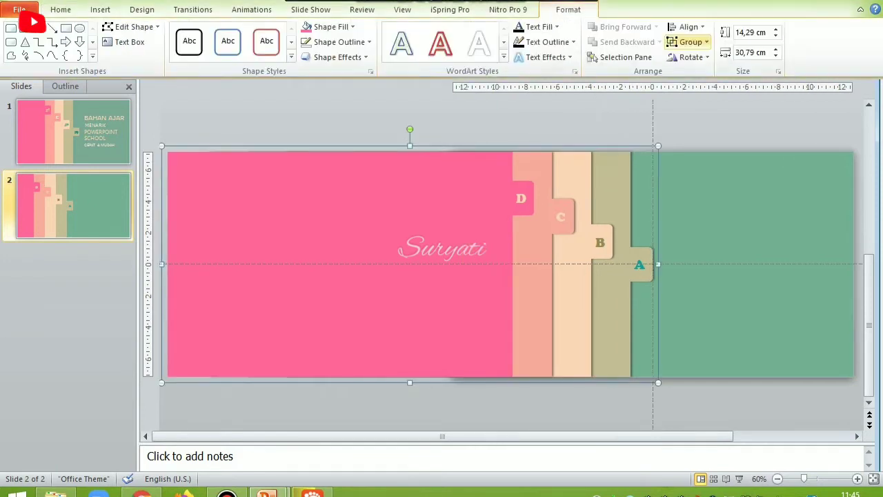
left_click(689, 42)
left_click(703, 92)
left_click(414, 407)
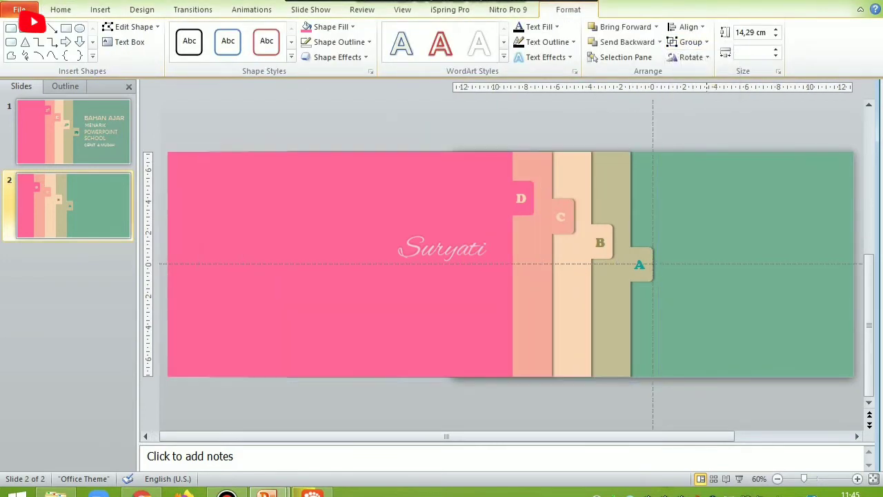
left_click(414, 310)
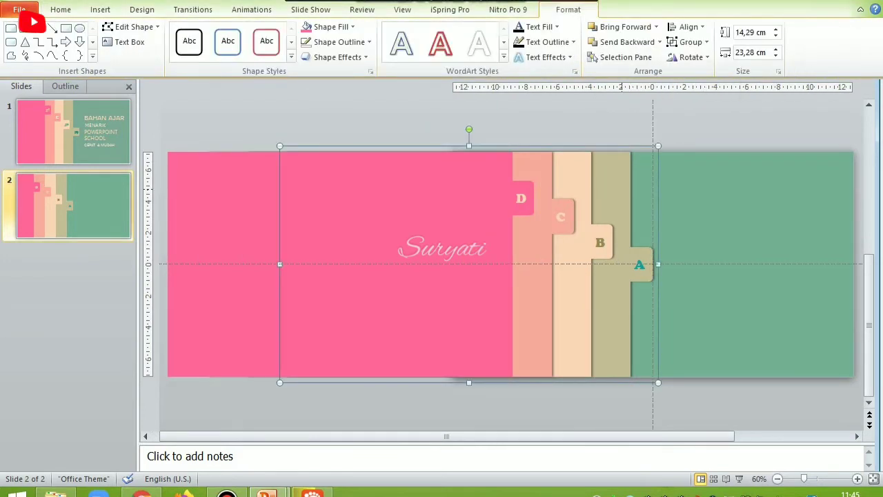
left_click_drag(413, 310, 600, 310)
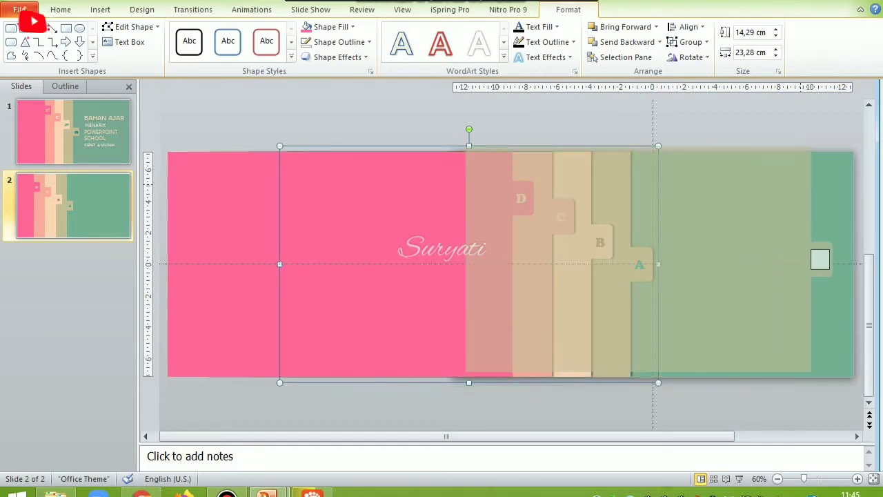
left_click_drag(593, 310, 597, 311)
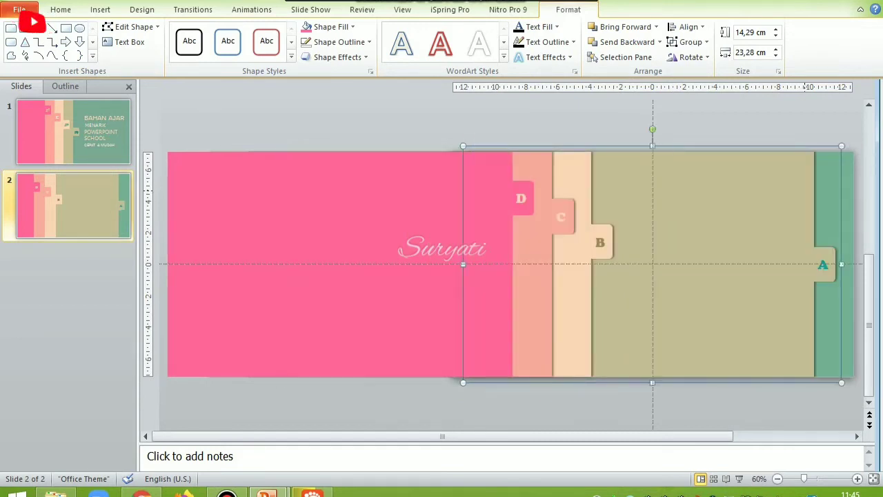
left_click(100, 9)
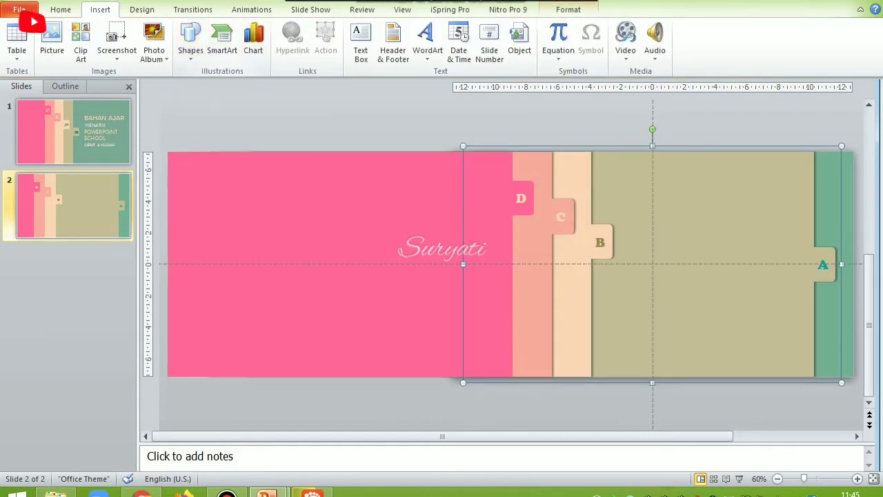
Draw a text box on the open B page and nudge the book picture slightly.
left_click(360, 42)
left_click_drag(681, 217, 777, 253)
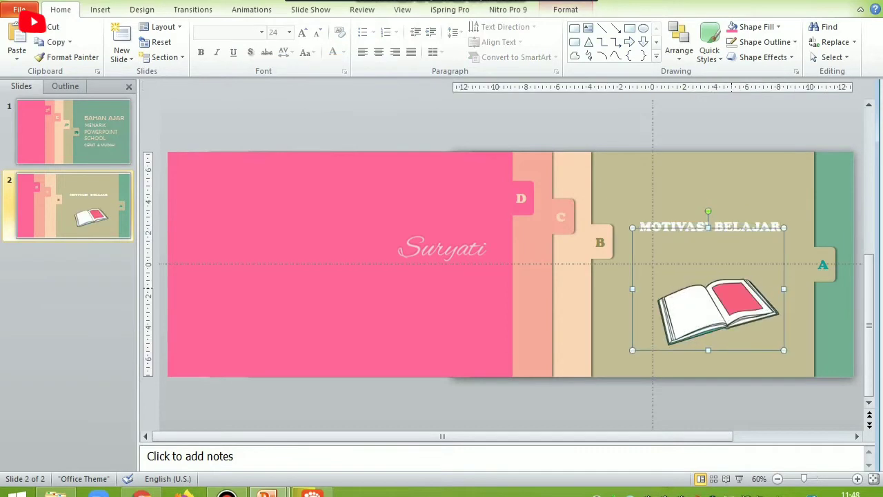
left_click_drag(708, 227, 709, 229)
Group the khaki A panel with the MOTIVASI BELAJAR title and book picture.
left_click(710, 228)
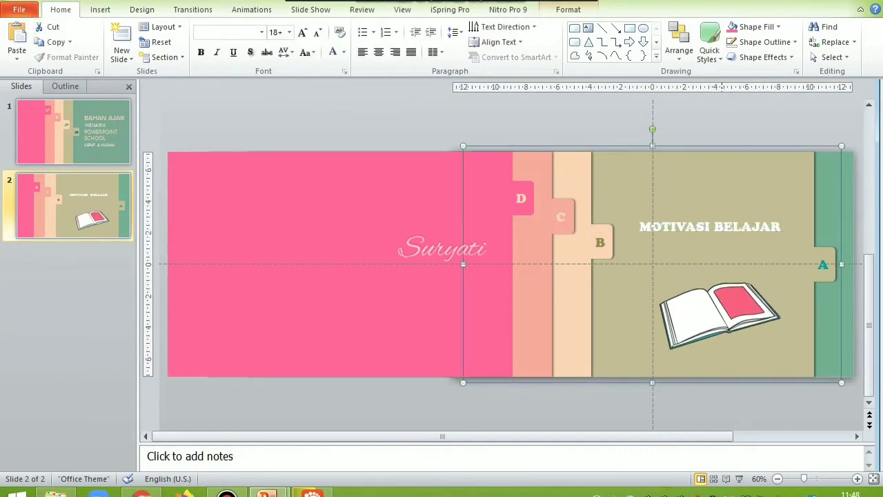
left_click(709, 227)
left_click(720, 314, "shift")
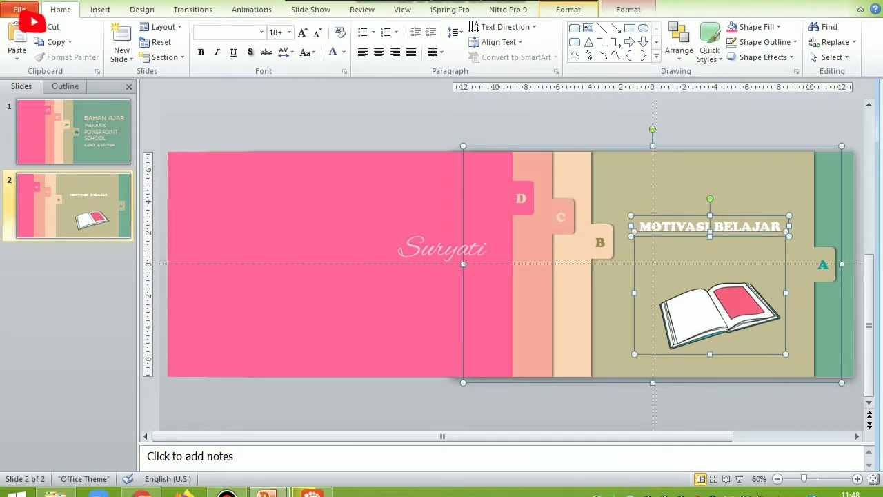
left_click(568, 9)
left_click(690, 42)
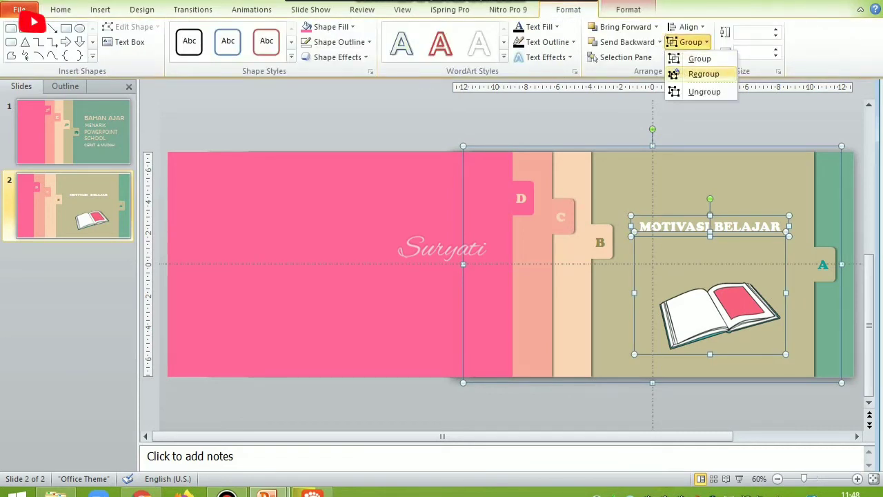
left_click(699, 59)
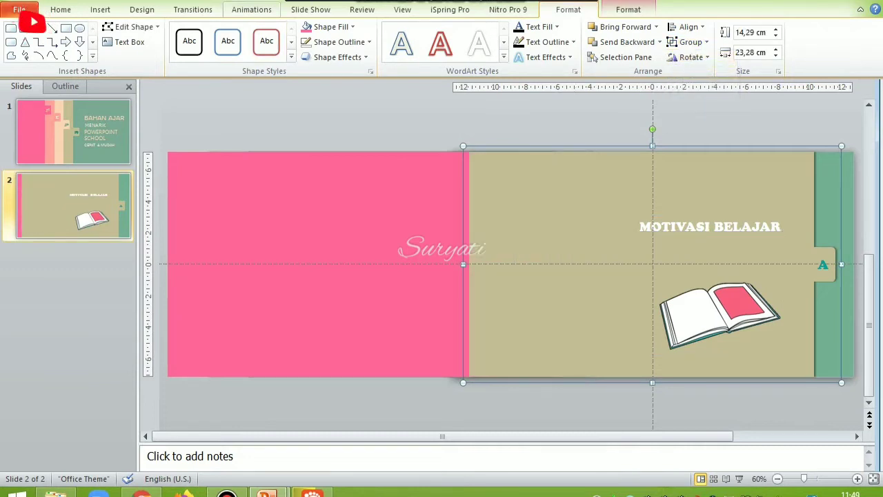
Give the A group a Fly In From Left animation, After Previous, lasting 1.50 s.
left_click(251, 10)
left_click(238, 42)
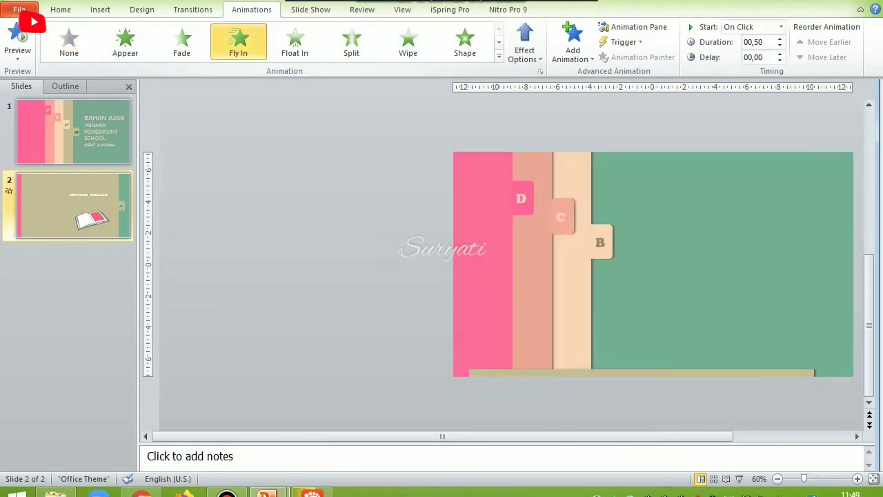
left_click(524, 42)
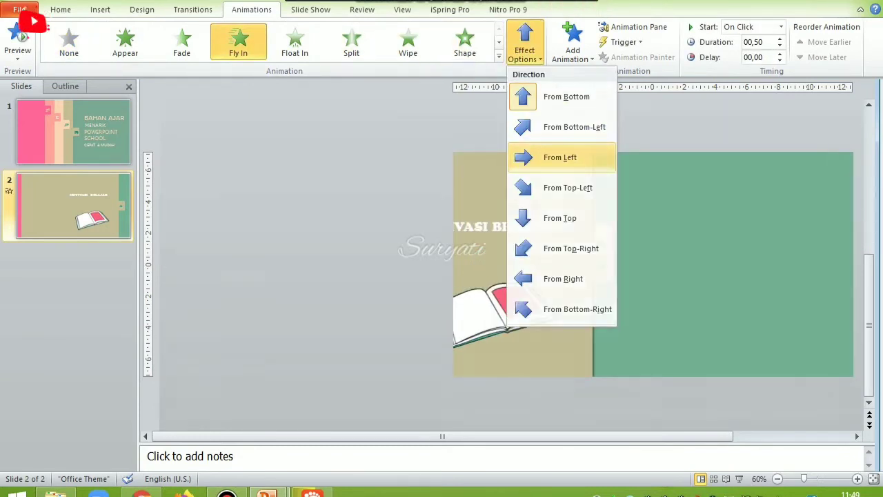
left_click(559, 157)
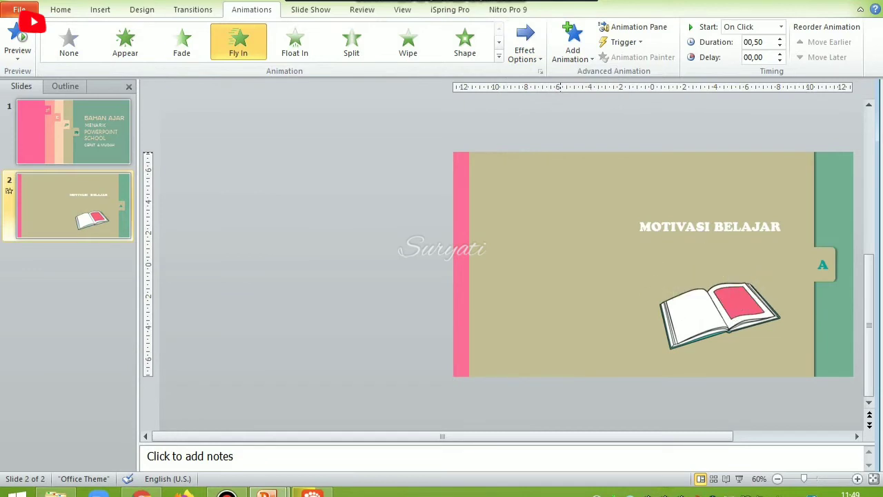
left_click(780, 27)
left_click(738, 39)
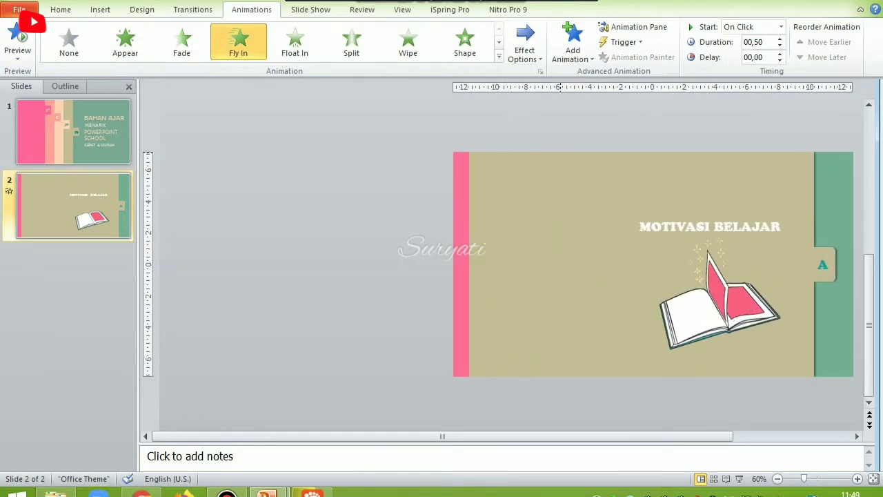
left_click(781, 26)
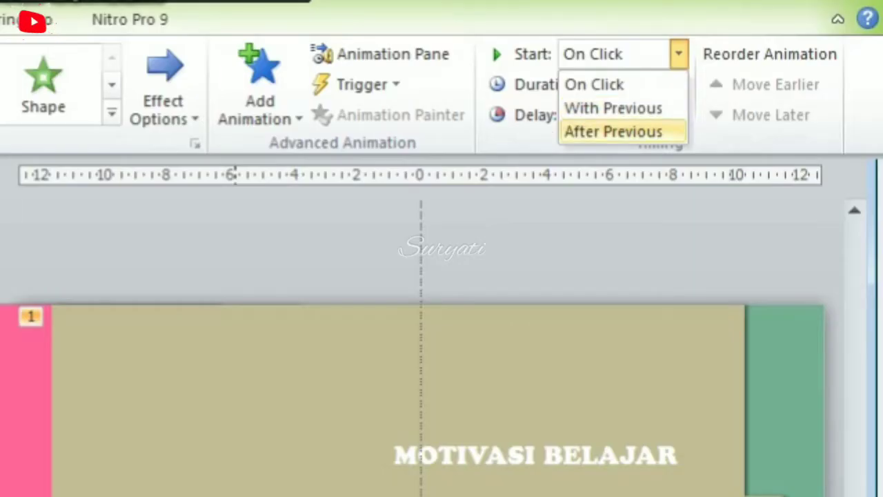
left_click(748, 64)
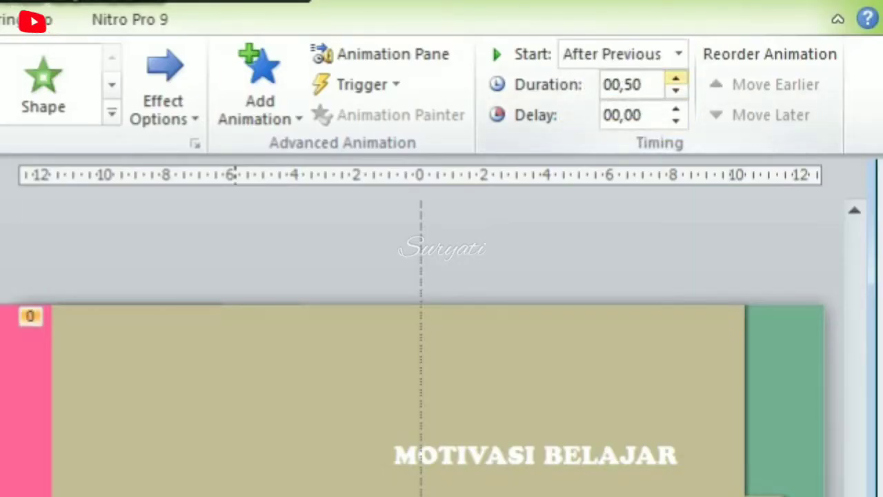
left_click(676, 79)
left_click(675, 79)
left_click(676, 79)
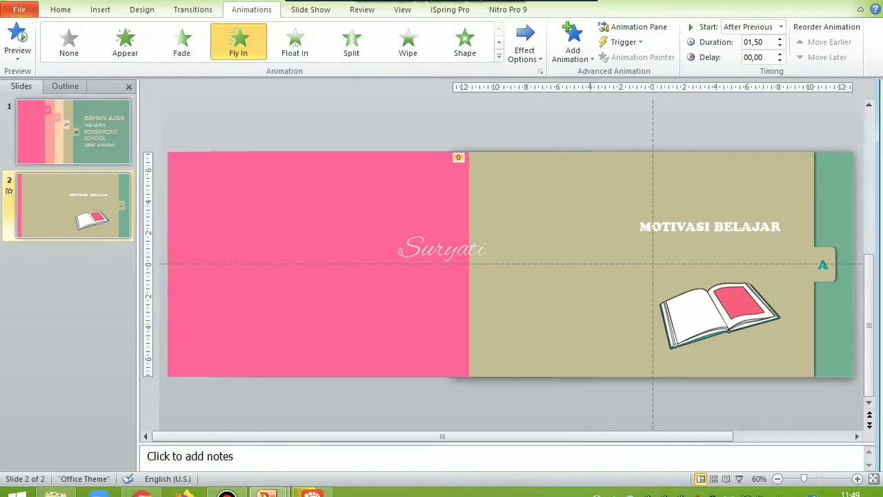
Send the khaki A group to the back and deselect everything.
right_click(590, 194)
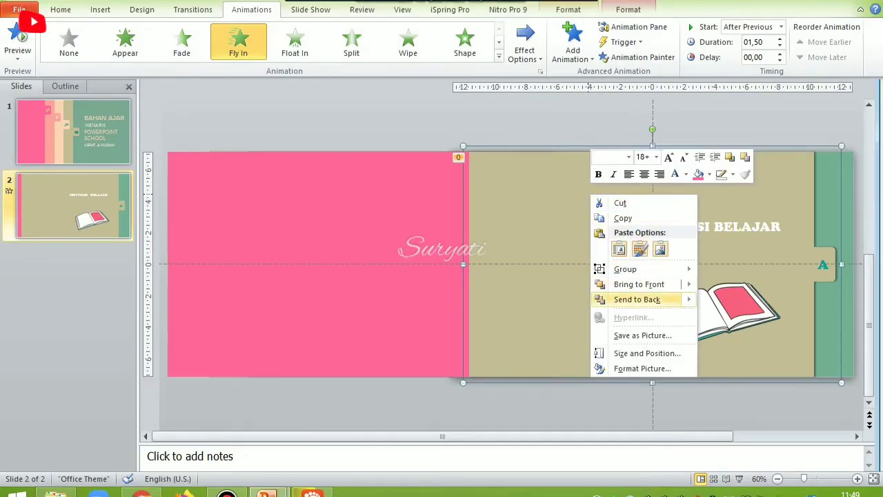
mouse_move(637, 299)
left_click(743, 301)
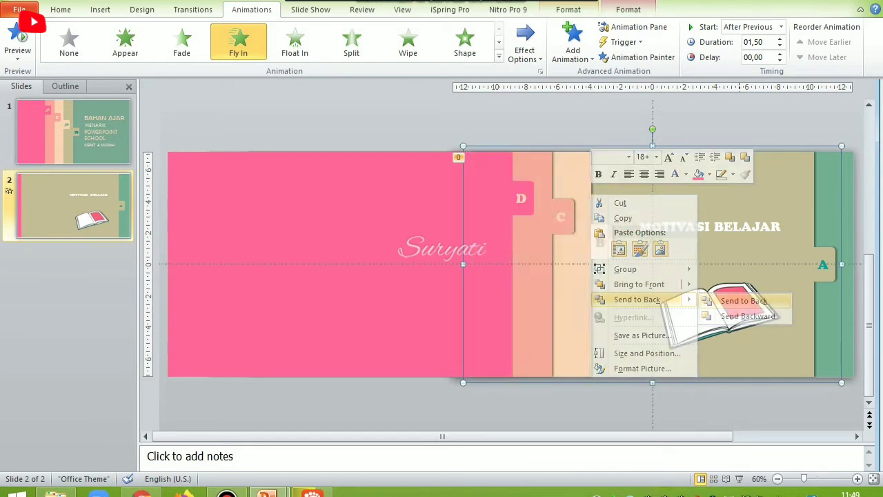
key("Tab")
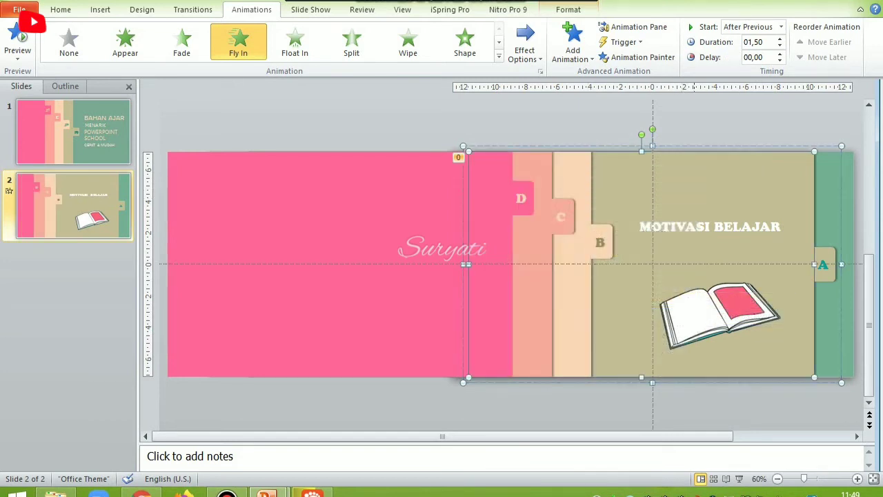
key("Escape")
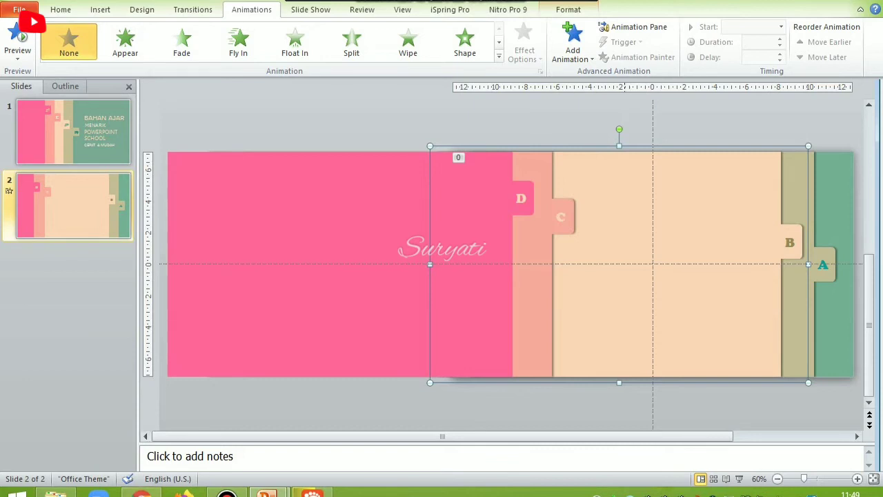
Group the peach panel, Keutamaan Menuntut Ilmu title, clip art and quote into one object.
left_click(100, 9)
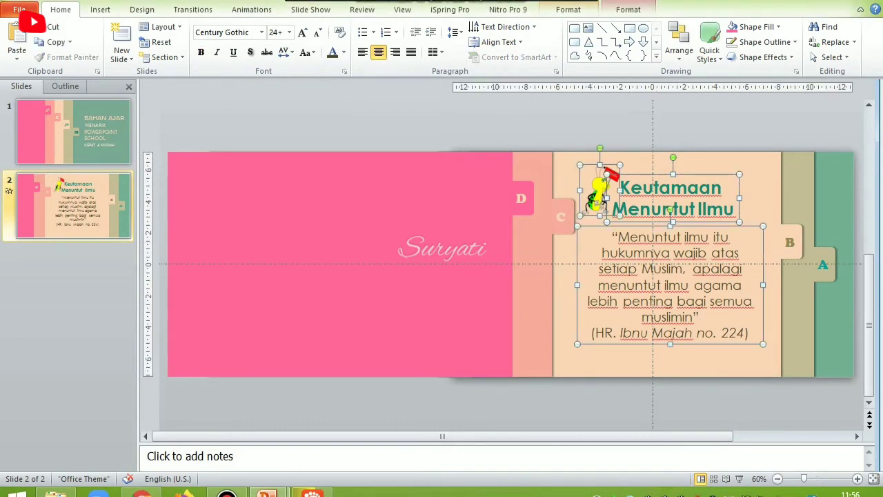
key("ctrl+a")
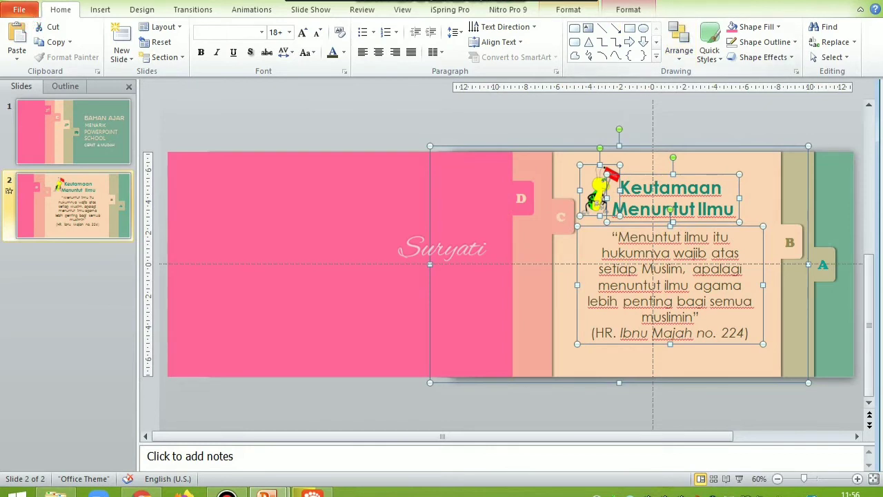
left_click(628, 9)
left_click(722, 42)
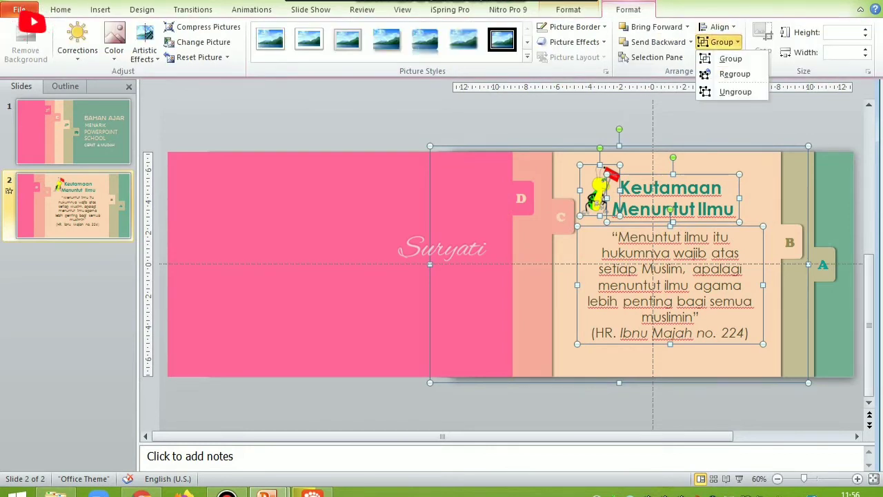
left_click(731, 59)
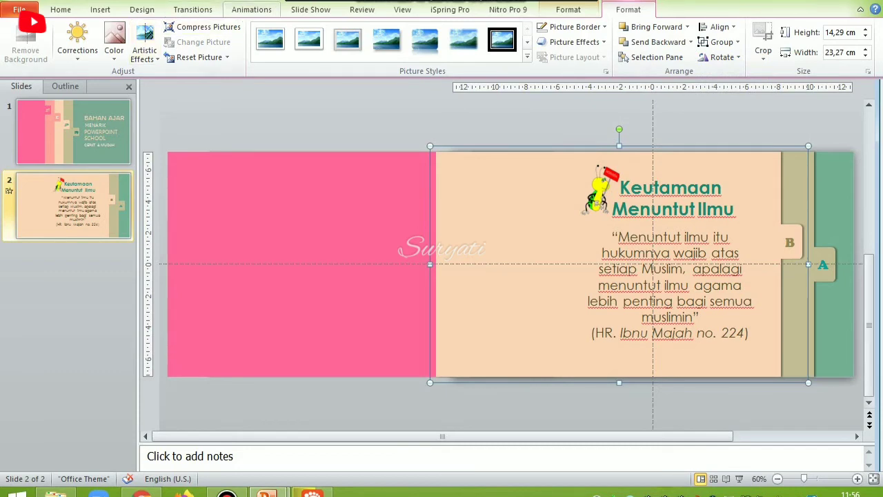
left_click(251, 9)
Make the quote group Fly In From Left, After Previous, with duration 1.50 s.
left_click(238, 41)
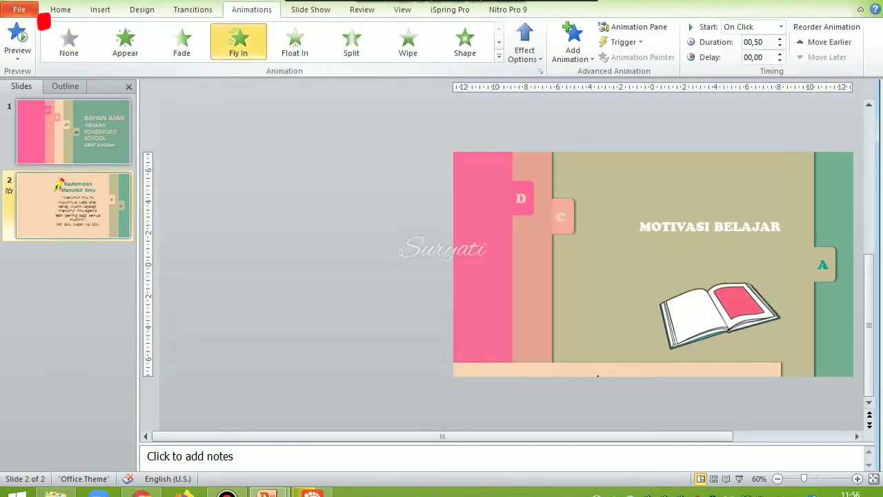
left_click(524, 42)
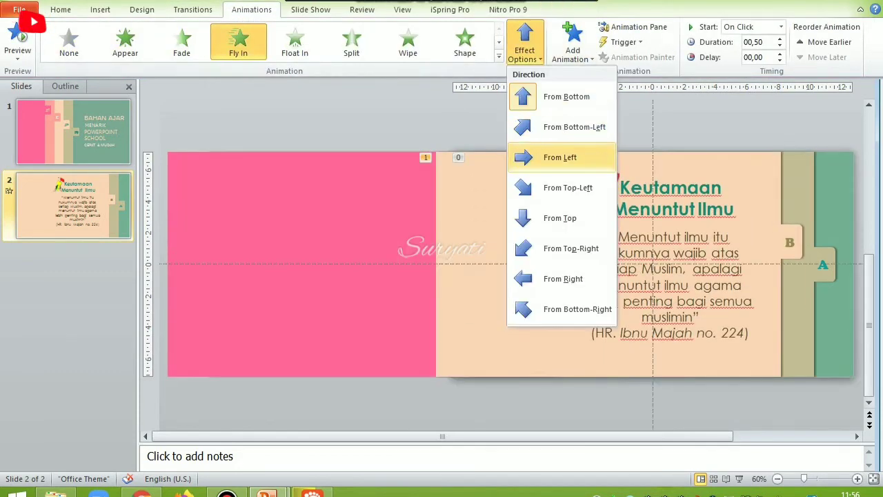
left_click(560, 157)
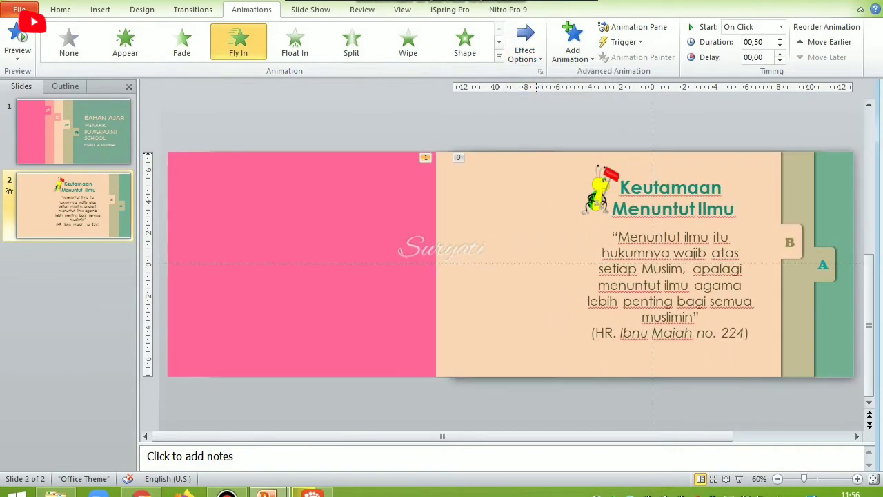
left_click(781, 26)
left_click(745, 62)
left_click(780, 39)
left_click(780, 38)
left_click(779, 39)
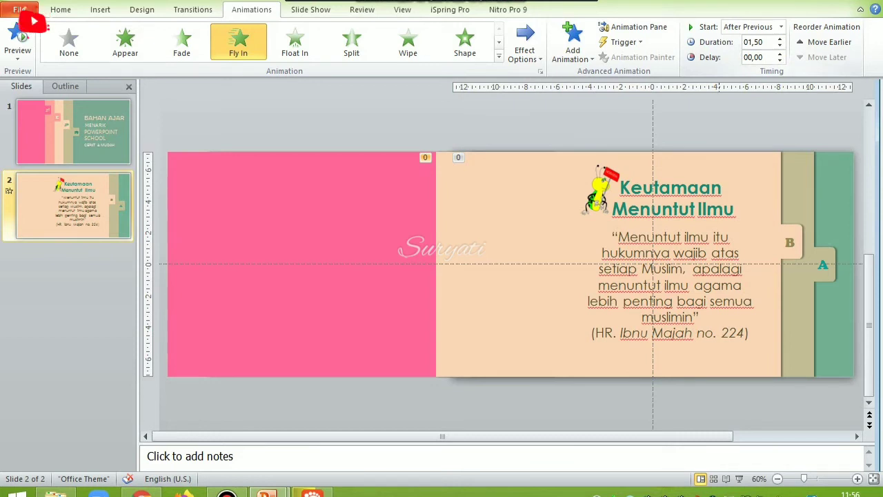
Send the quote group and then the pink shape to the back.
right_click(491, 204)
mouse_move(545, 312)
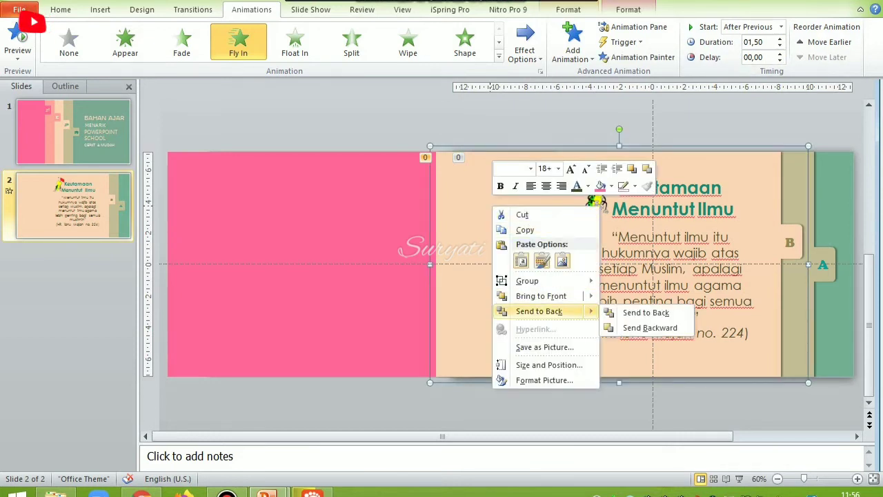
left_click(645, 312)
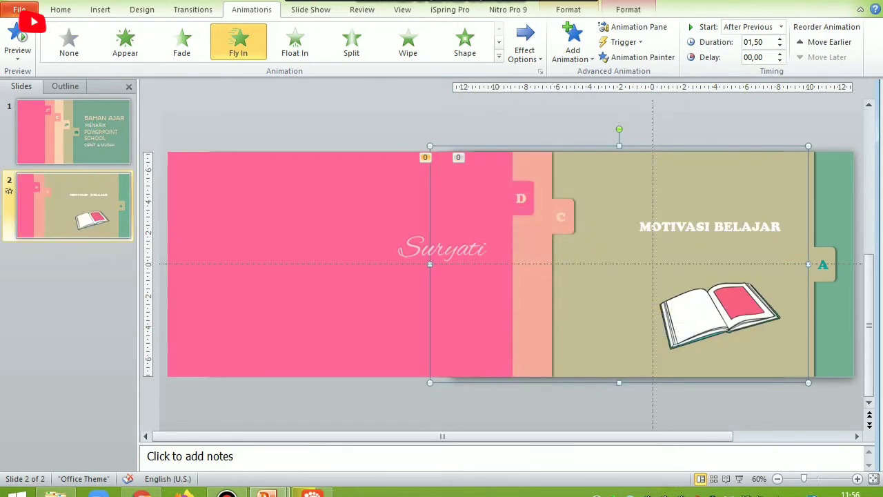
right_click(535, 250)
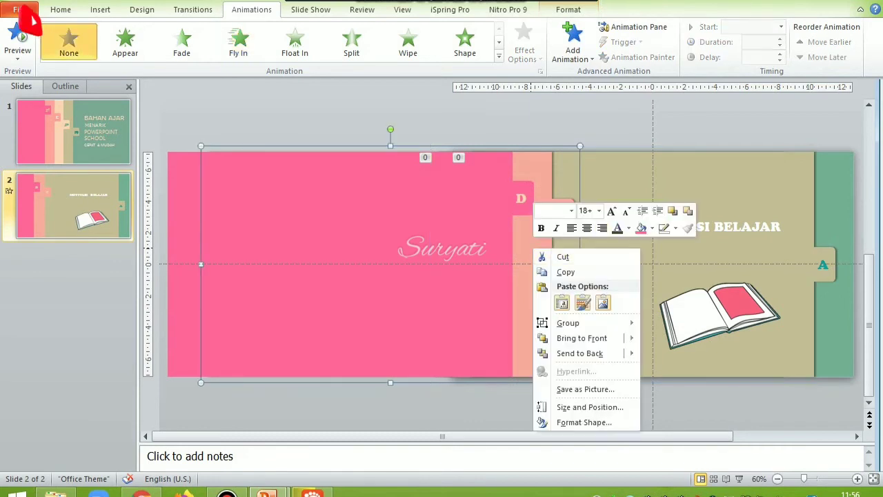
mouse_move(579, 352)
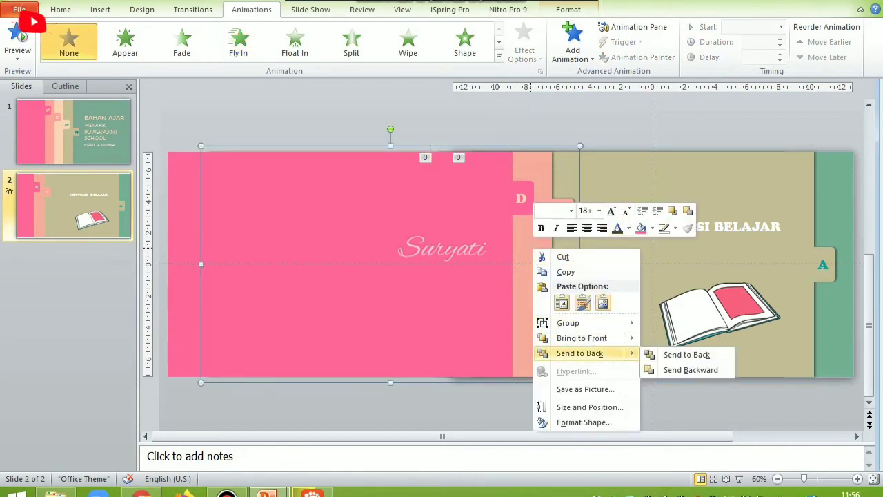
left_click(663, 355)
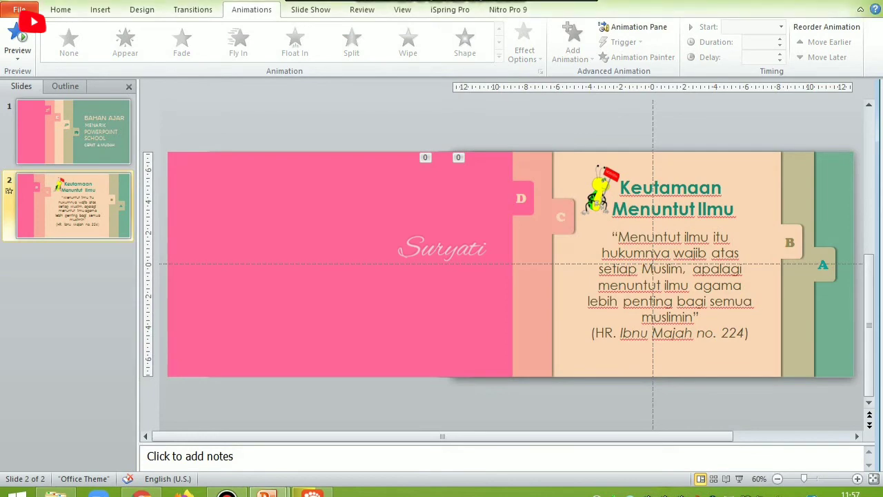
Preview the animations in the slide show, then shift the pink section picture to the right.
left_click(738, 478)
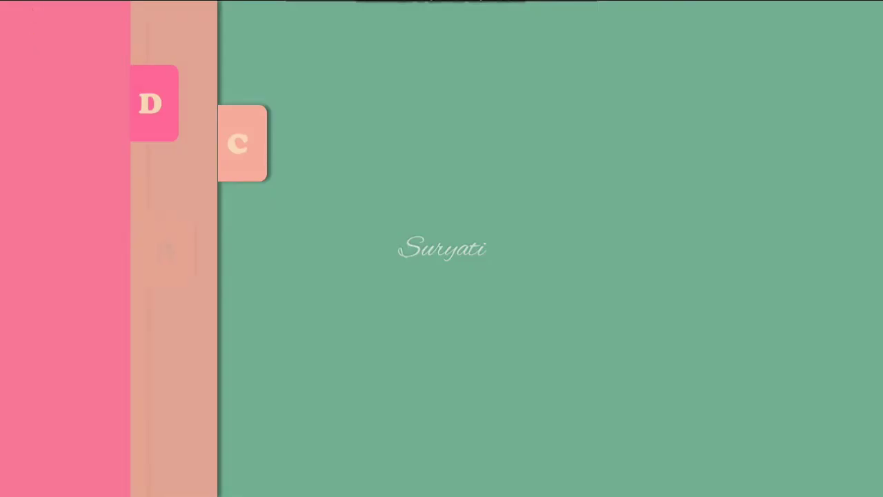
key("Right")
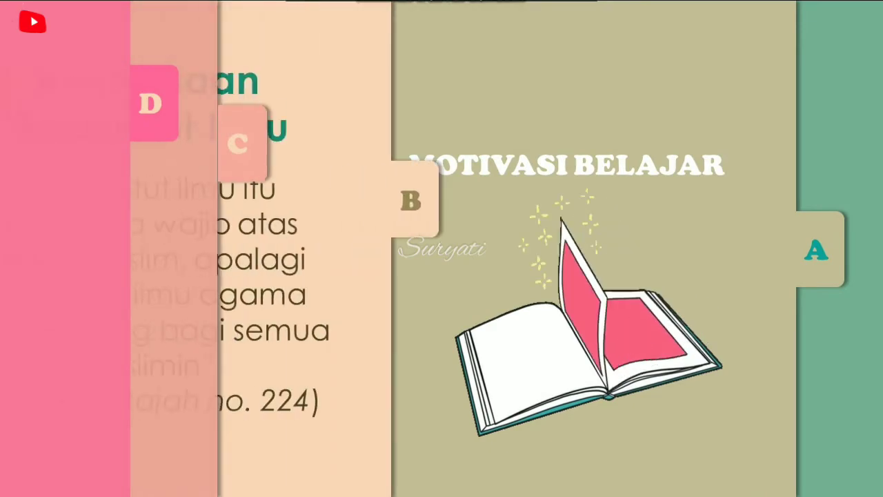
key("Escape")
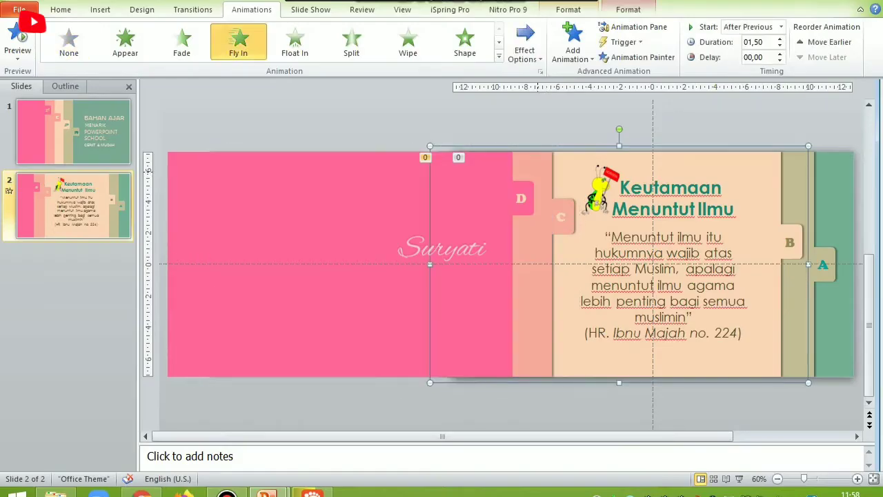
left_click(390, 265)
left_click_drag(390, 264, 588, 264)
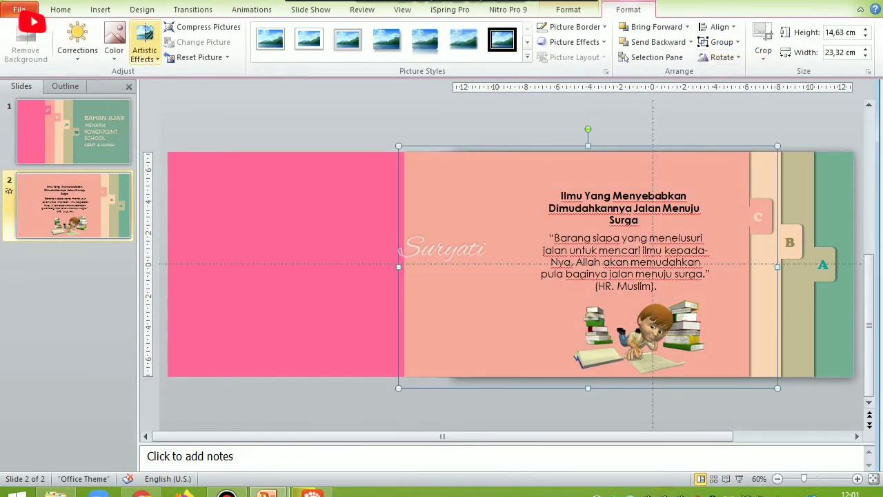
Make the salmon C group Fly In From Left, After Previous, over 01,50.
left_click(251, 9)
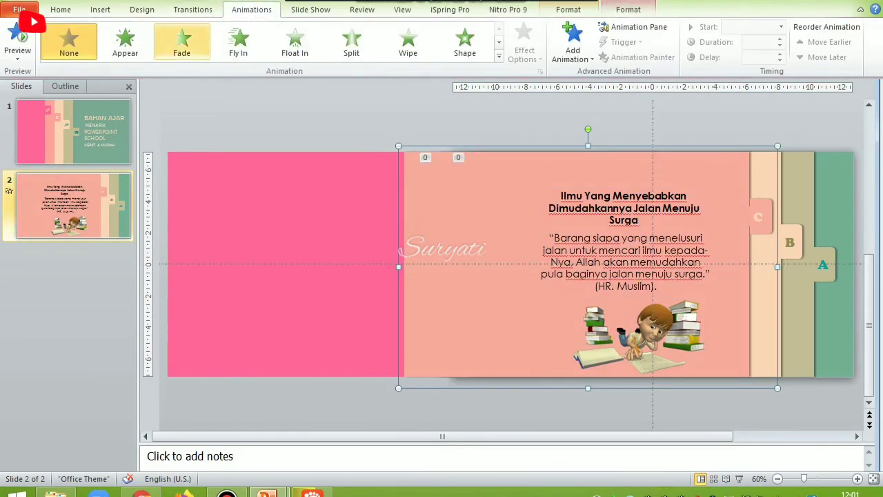
left_click(238, 42)
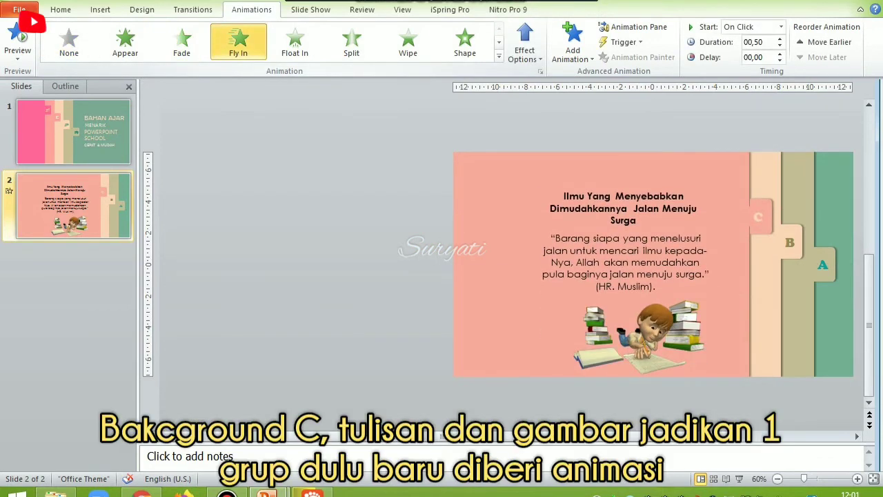
left_click(524, 42)
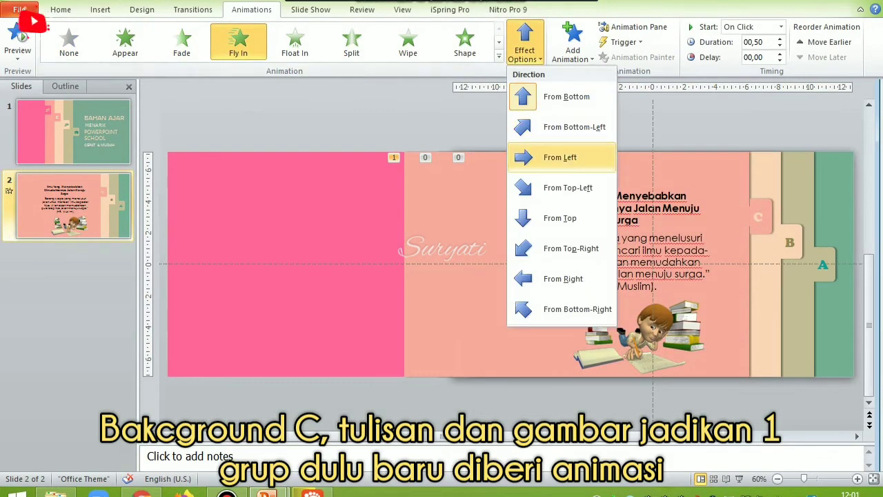
left_click(561, 156)
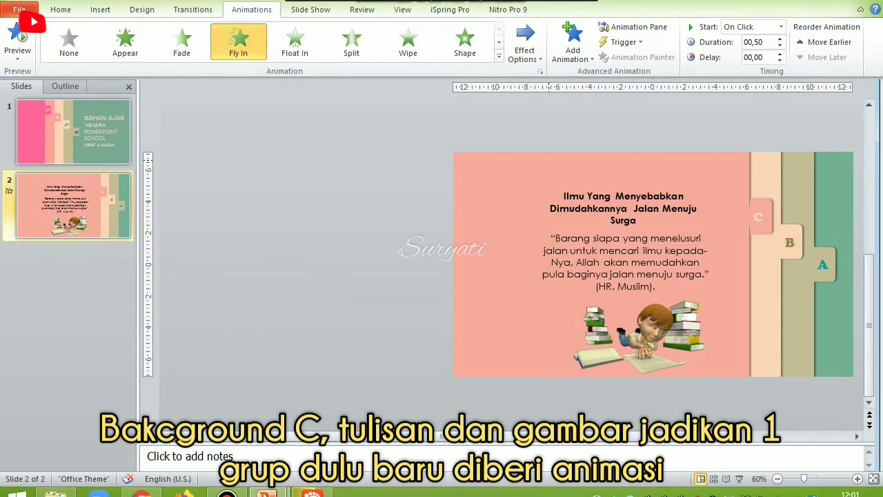
left_click(780, 26)
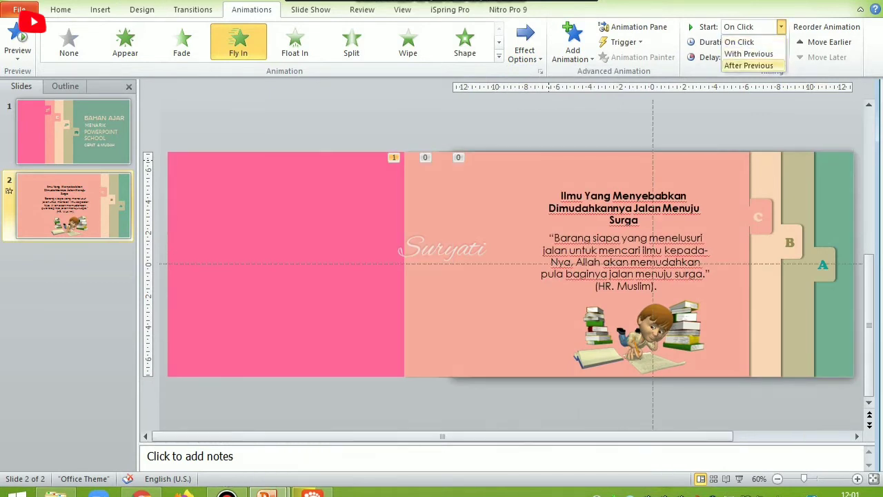
left_click(748, 65)
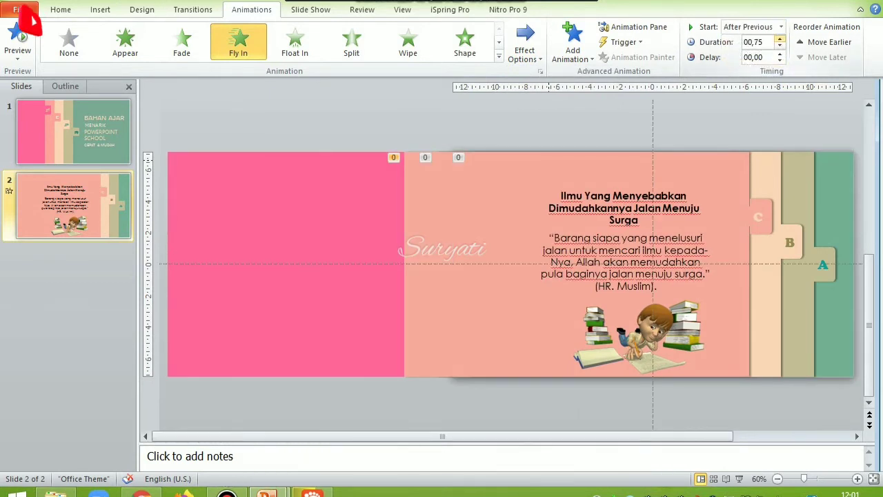
key("Up")
key("Up")
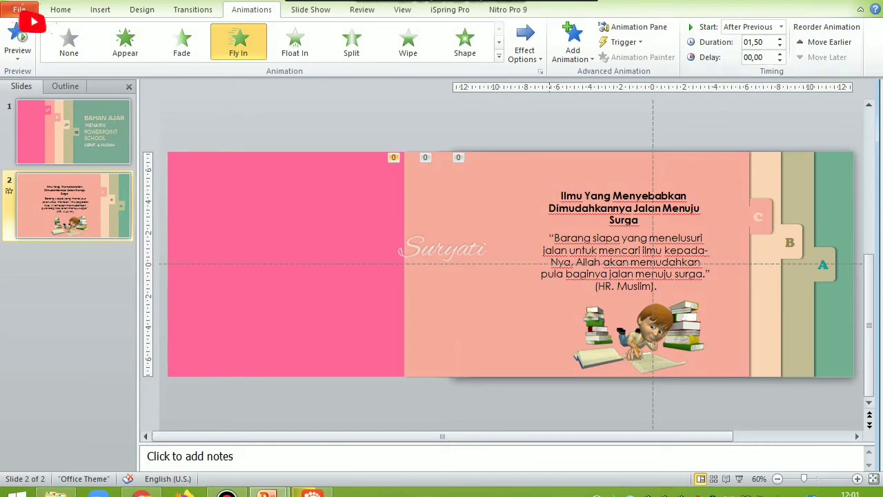
Send the salmon, Keutamaan and MOTIVASI BELAJAR pictures to the back in turn.
right_click(547, 185)
mouse_move(593, 290)
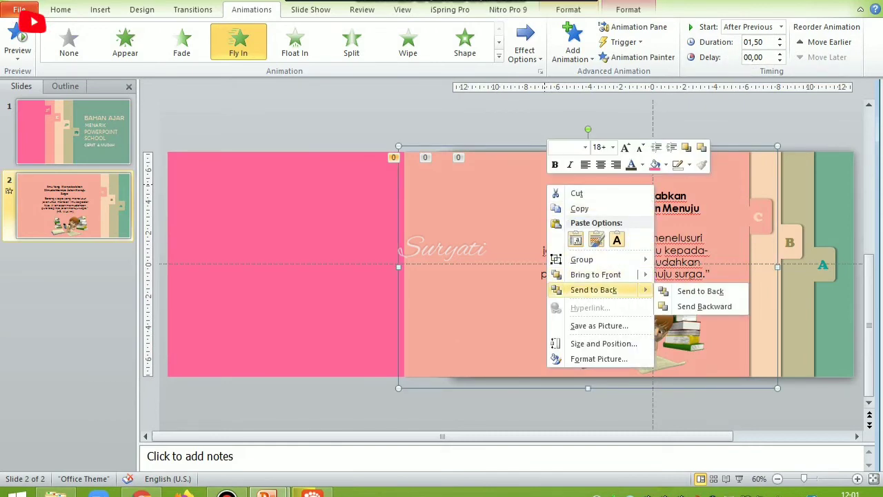
left_click(700, 291)
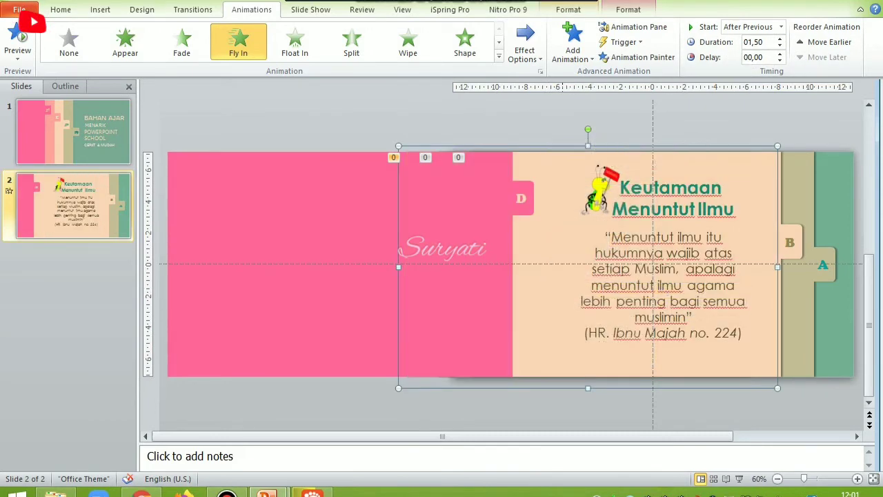
right_click(562, 213)
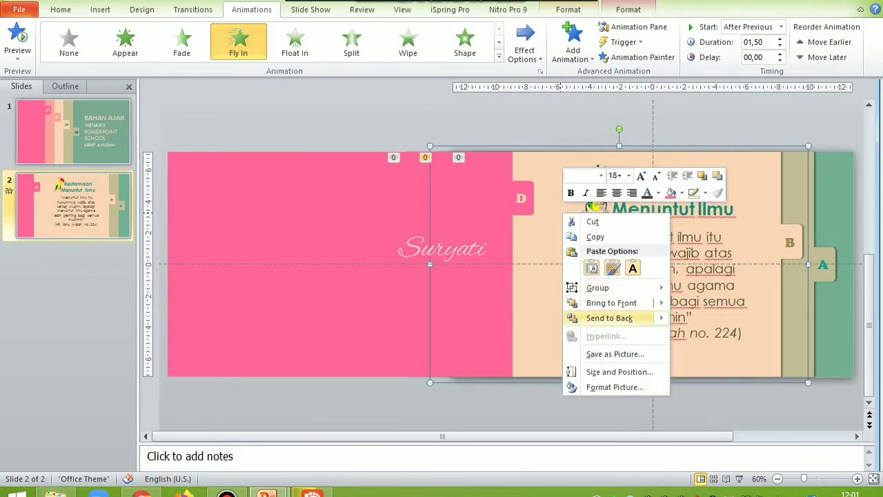
mouse_move(609, 318)
left_click(716, 319)
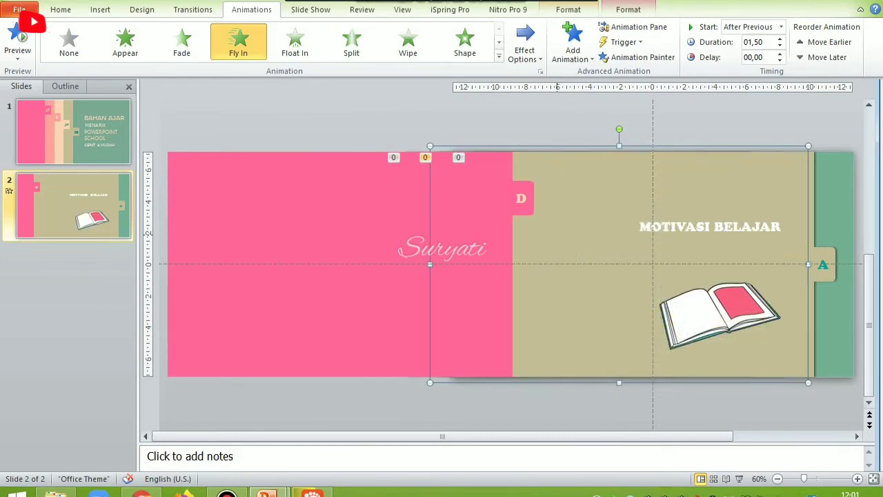
right_click(560, 235)
mouse_move(607, 340)
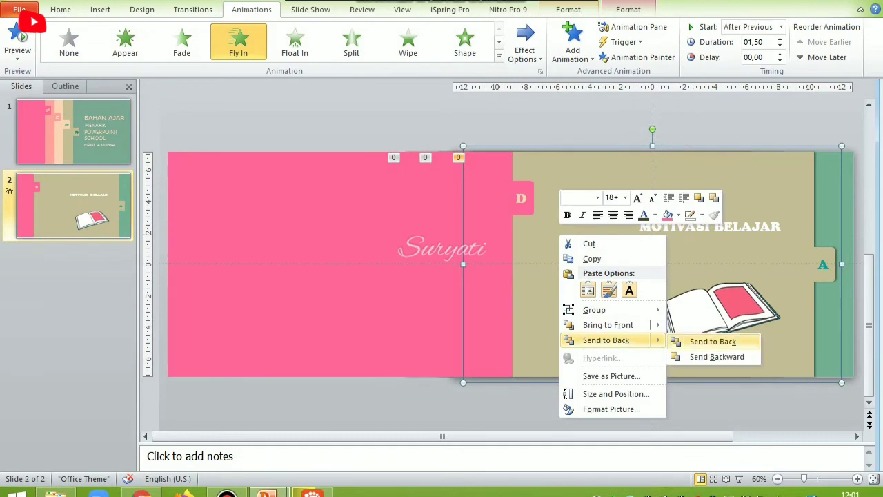
left_click(713, 342)
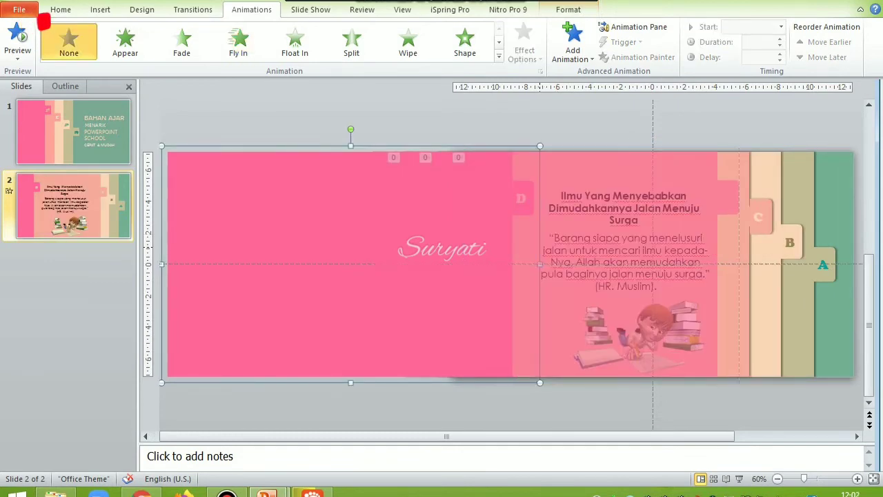
Undo the last change and select the pink D background, both text boxes and the cartoon.
key("ctrl+z")
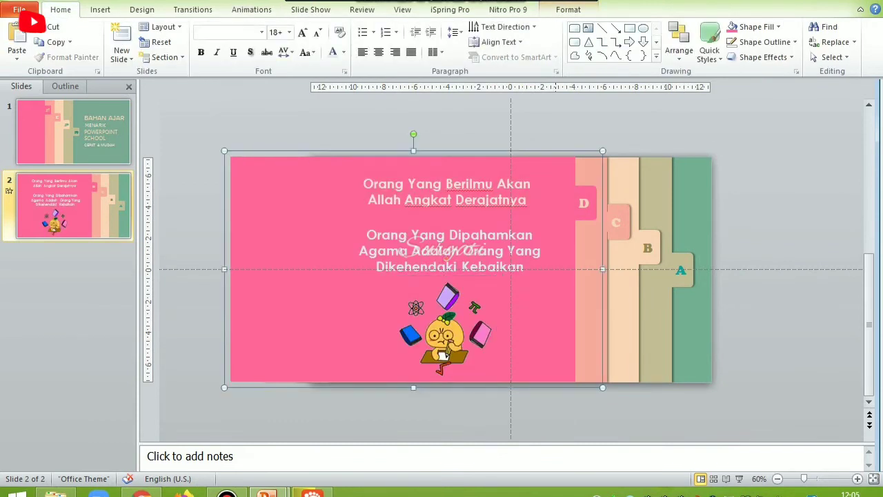
key("Tab")
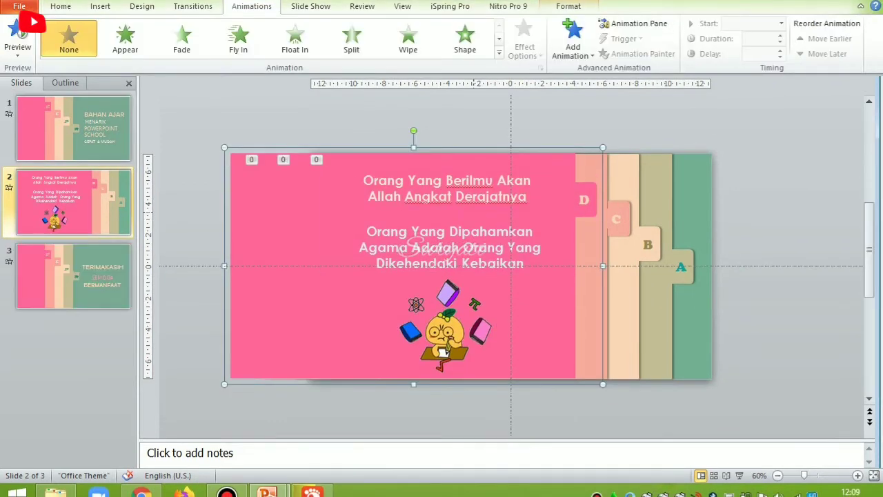
key("Tab")
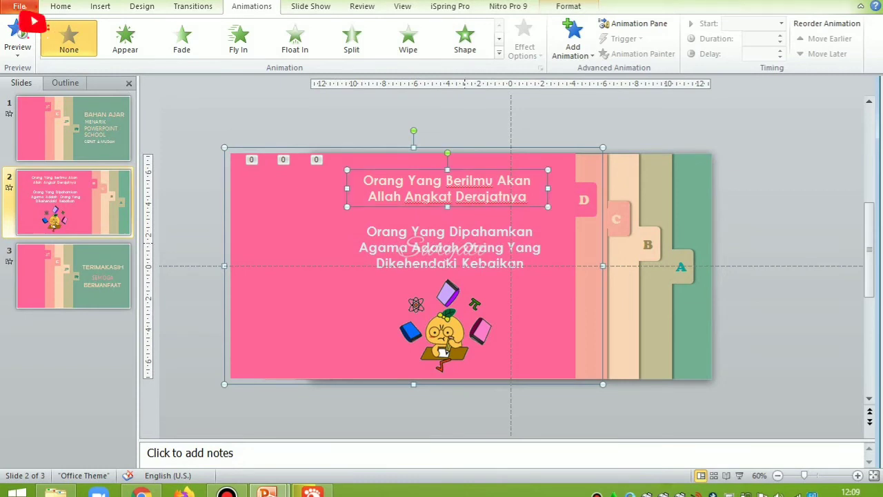
left_click(449, 247, "shift")
left_click(446, 351, "shift")
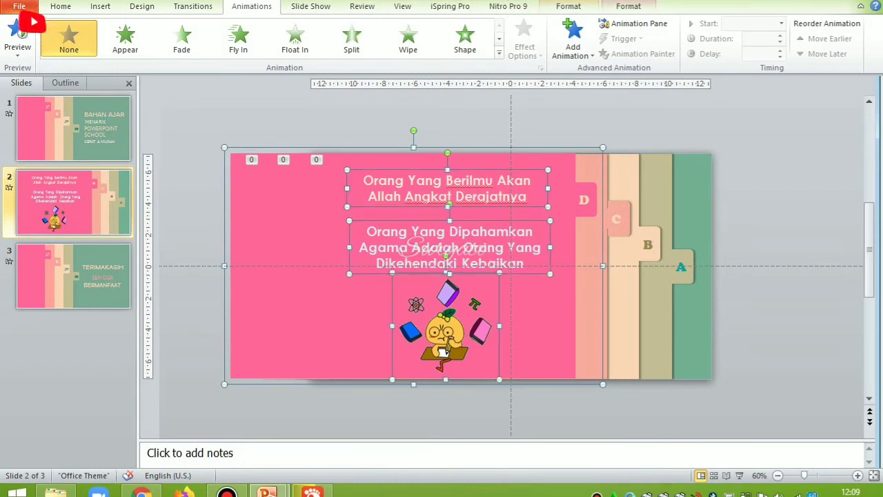
Make the D content Fly In From Left, starting After Previous, over 01,50.
left_click(238, 38)
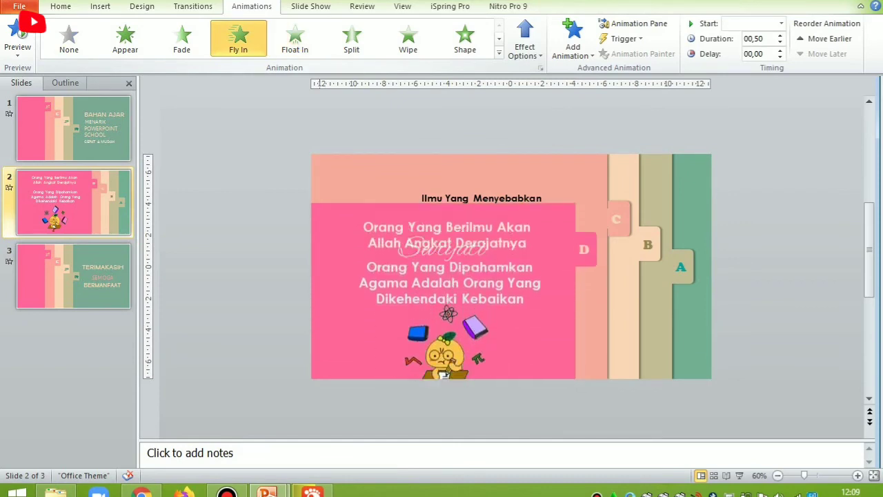
left_click(524, 41)
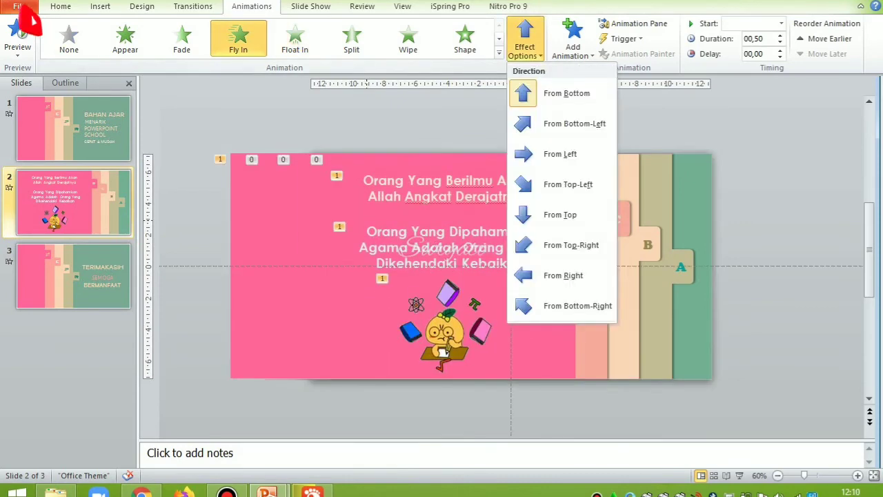
left_click(560, 154)
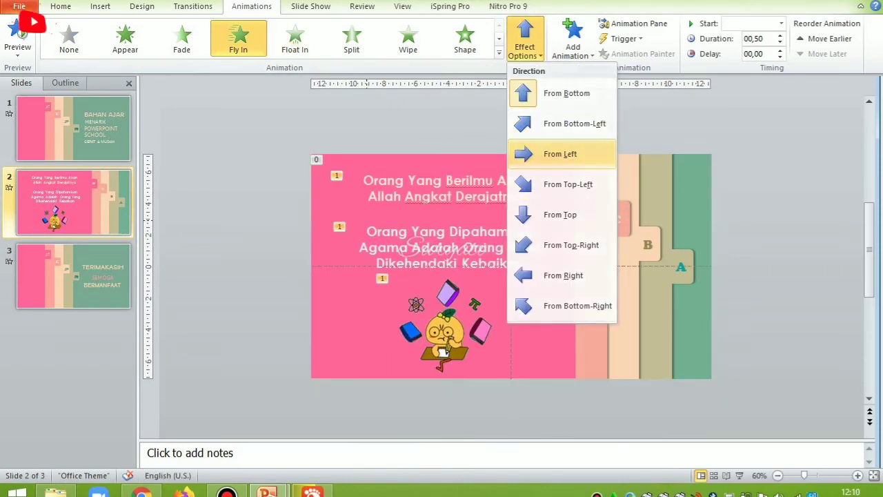
left_click(781, 23)
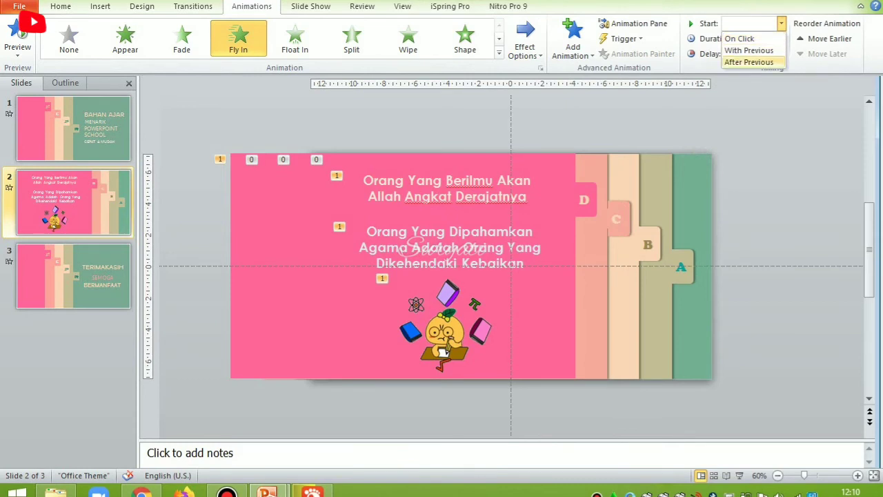
left_click(748, 63)
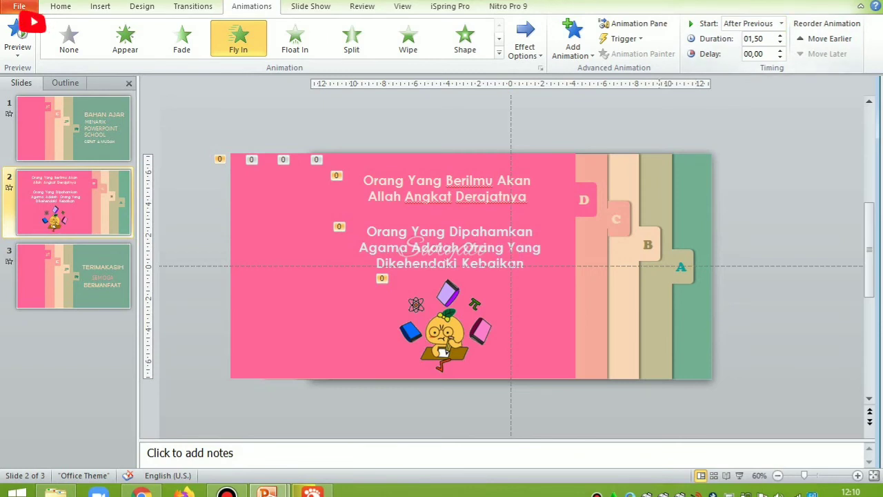
key("Escape")
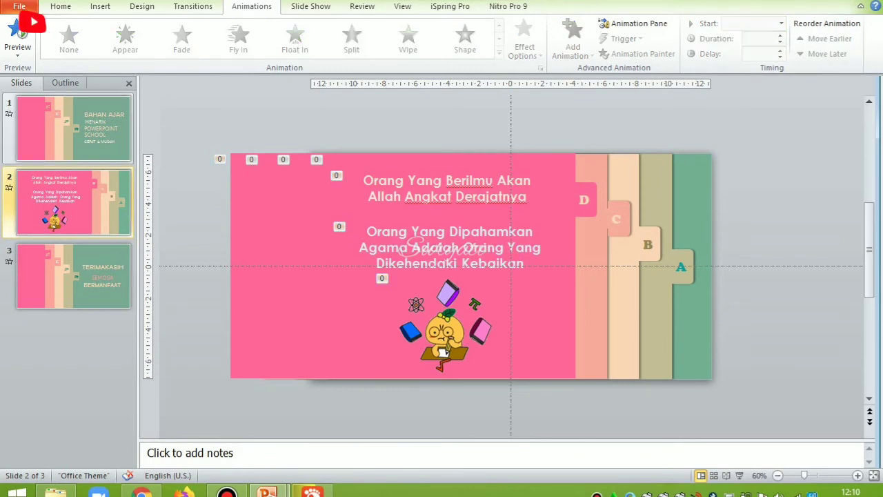
Return to slide 1, the BAHAN AJAR MENARIK POWERPOINT SCHOOL title slide.
left_click(73, 128)
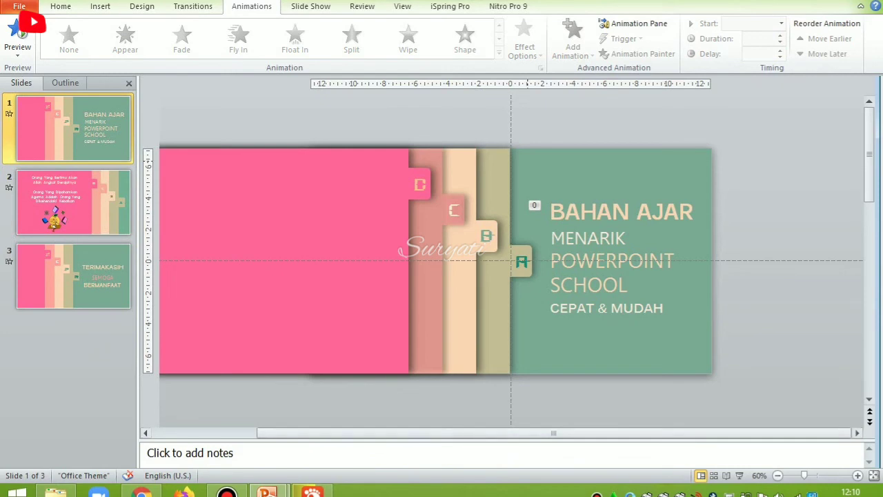